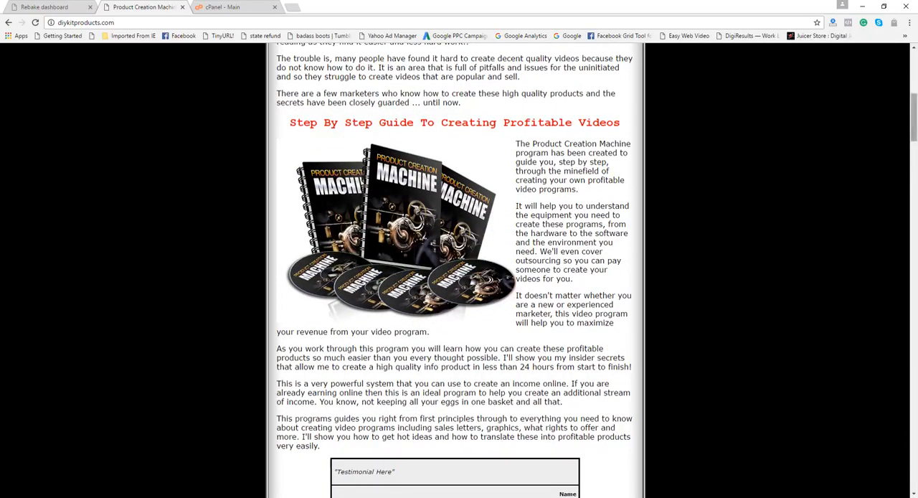
Copy the address of the diykitproducts.com sales page
left_click_drag(913, 123, 914, 63)
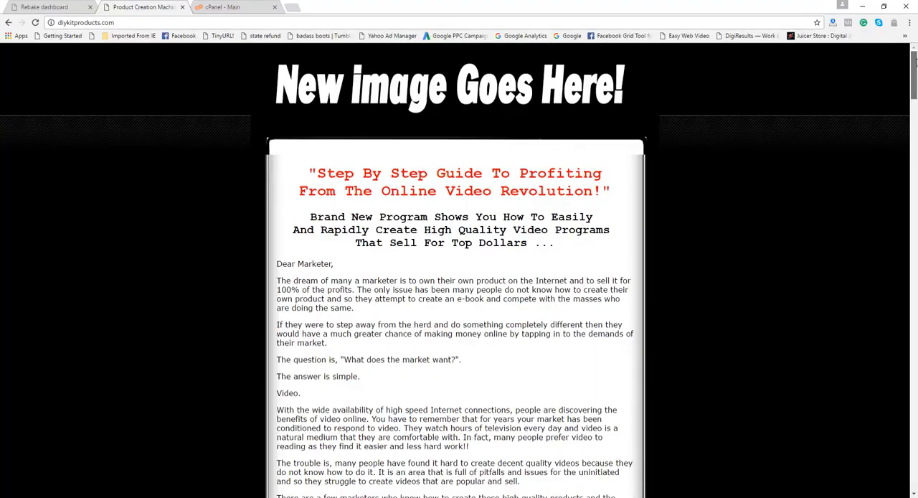
left_click(99, 23)
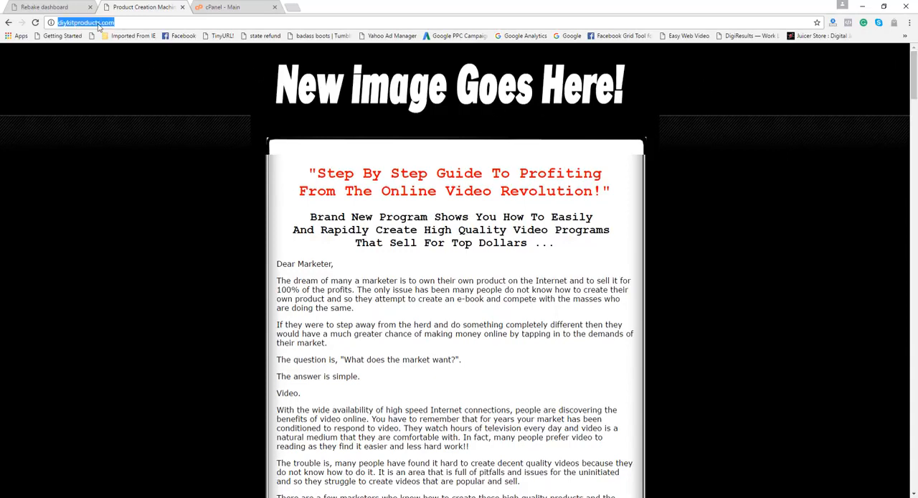
right_click(98, 23)
left_click(114, 60)
left_click(45, 8)
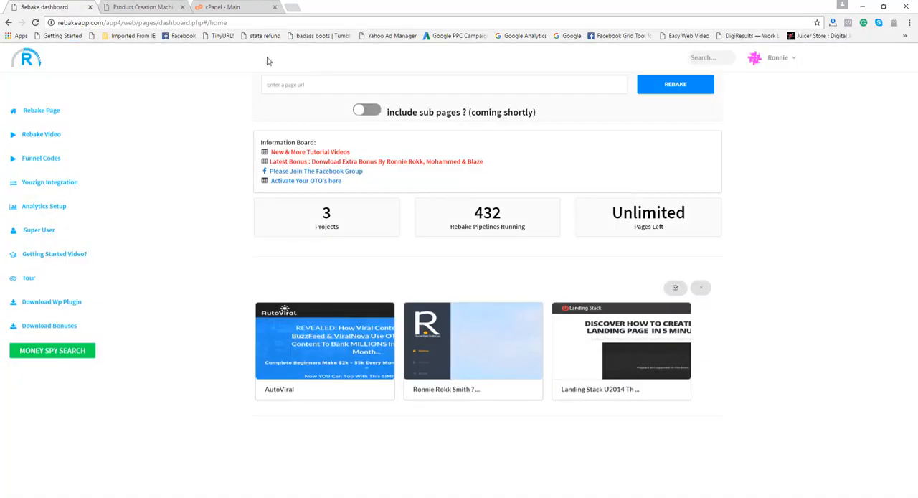
left_click(316, 85)
right_click(316, 85)
left_click(338, 143)
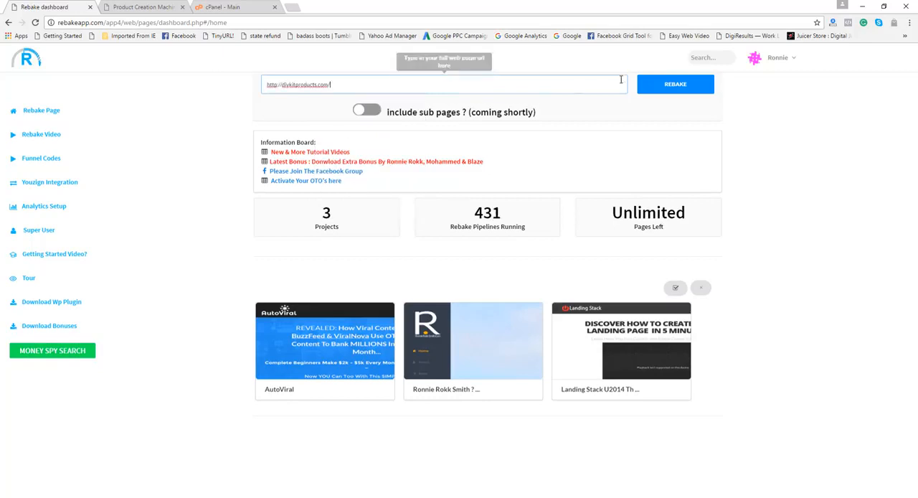
left_click(658, 87)
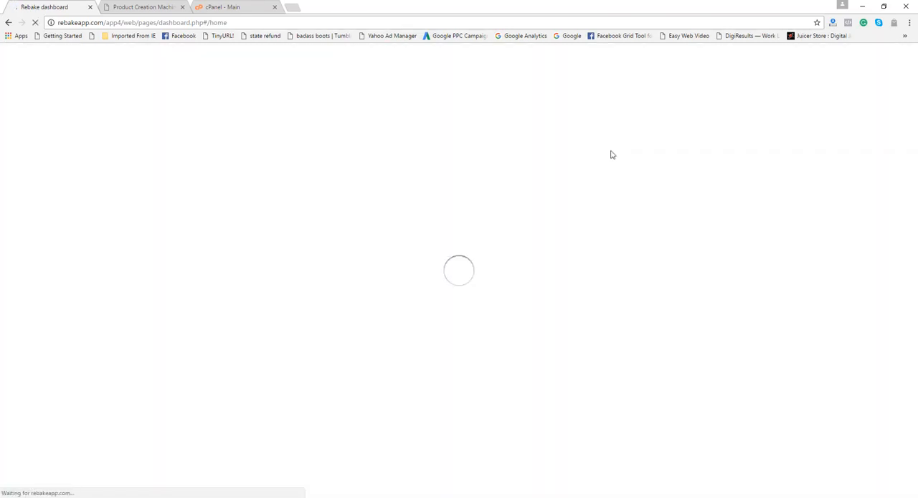
Rename the new Product Creation Mac project as PCM-Home and save the project
scroll(319, 295, "down", 1)
mouse_move(320, 295)
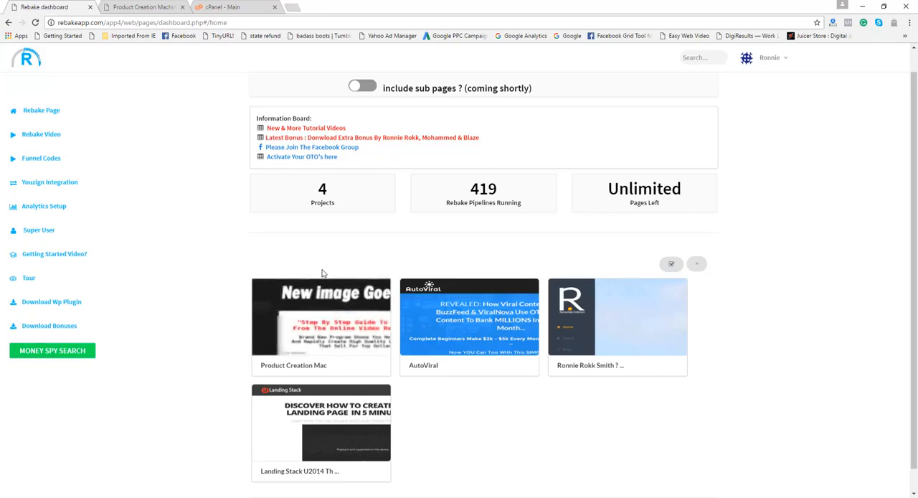
mouse_move(301, 330)
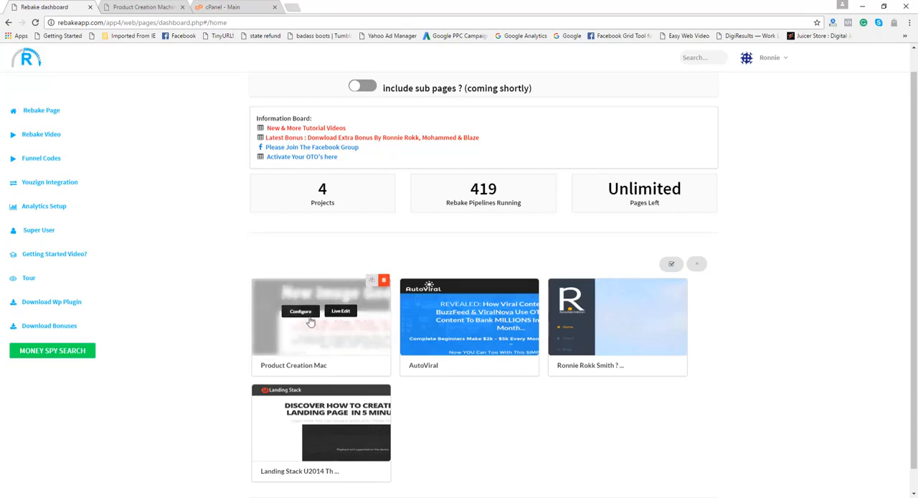
left_click(300, 311)
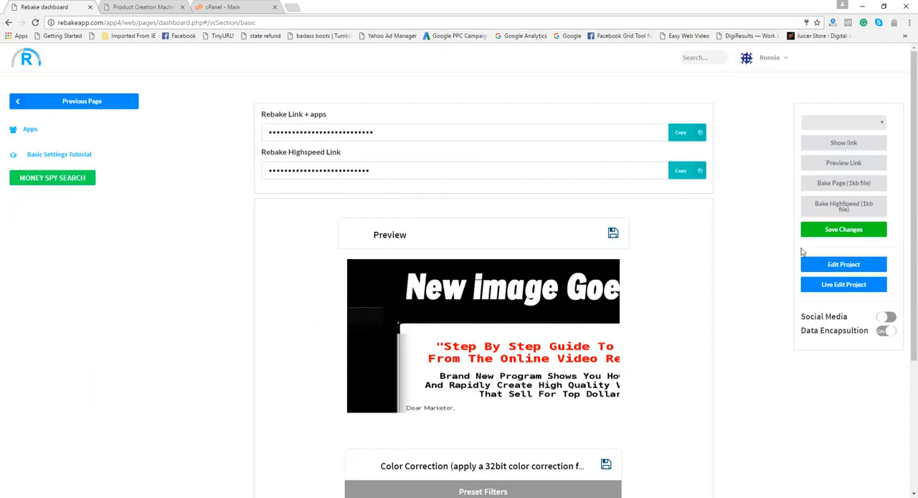
left_click(824, 264)
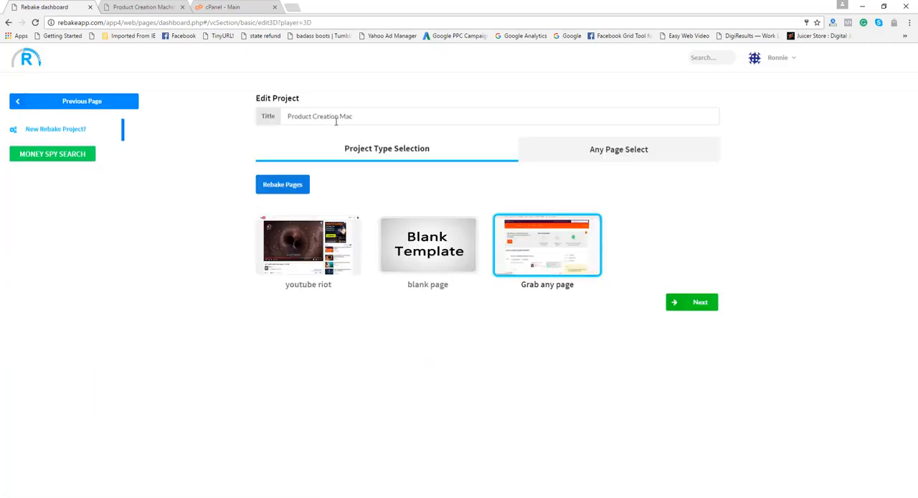
left_click_drag(357, 119, 285, 115)
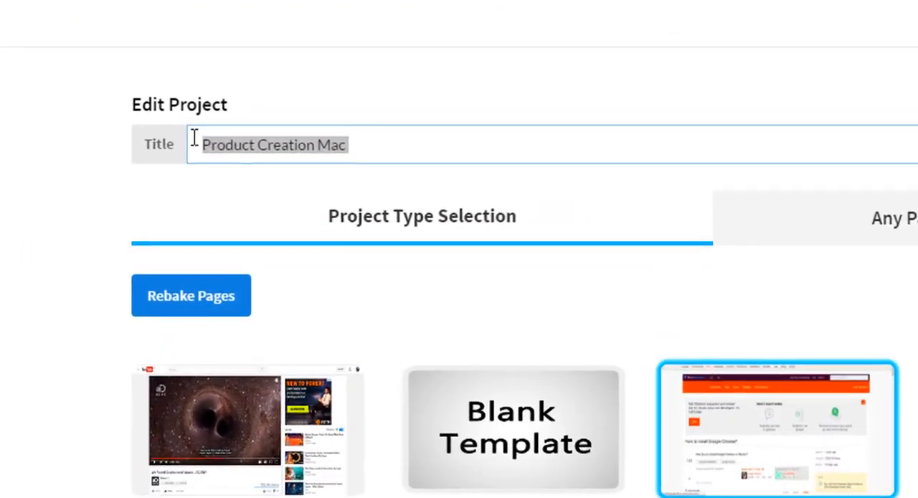
type("PCM")
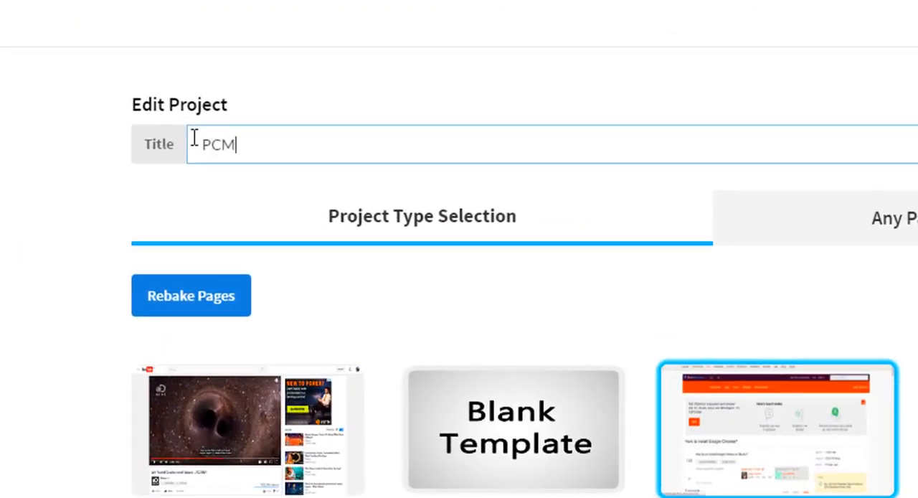
type("-Home")
left_click(750, 370)
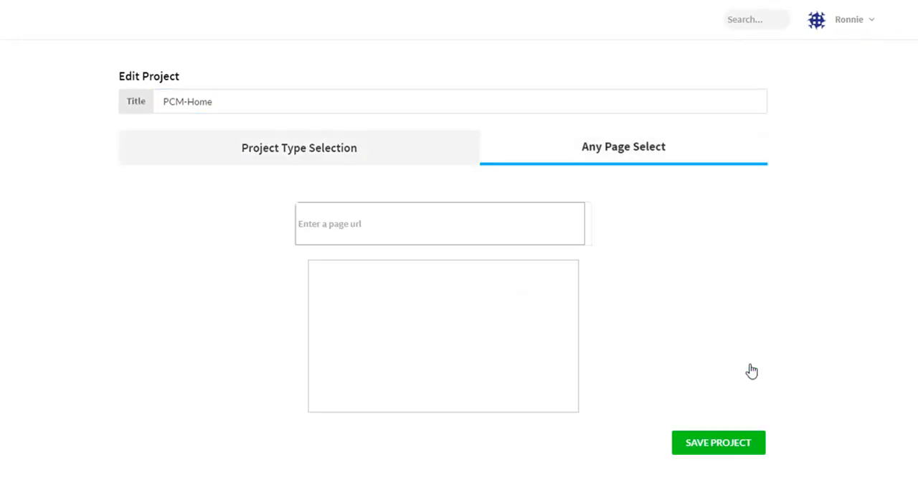
left_click(703, 450)
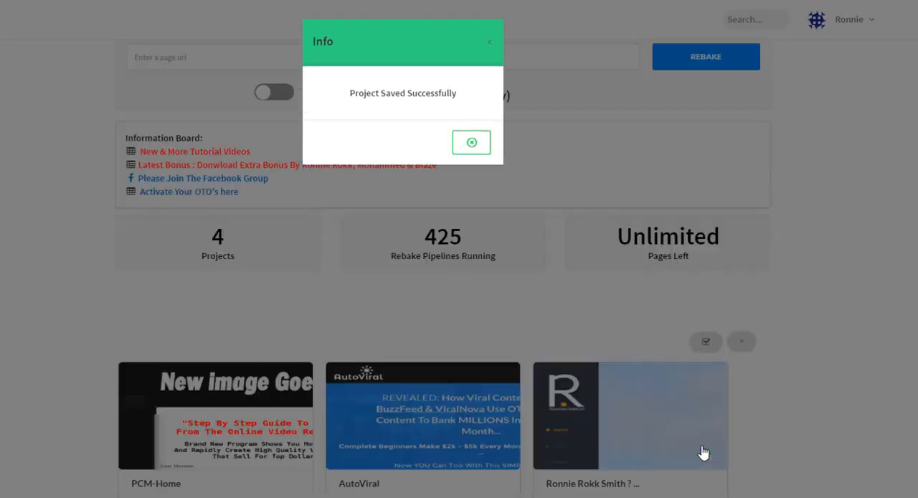
left_click(473, 145)
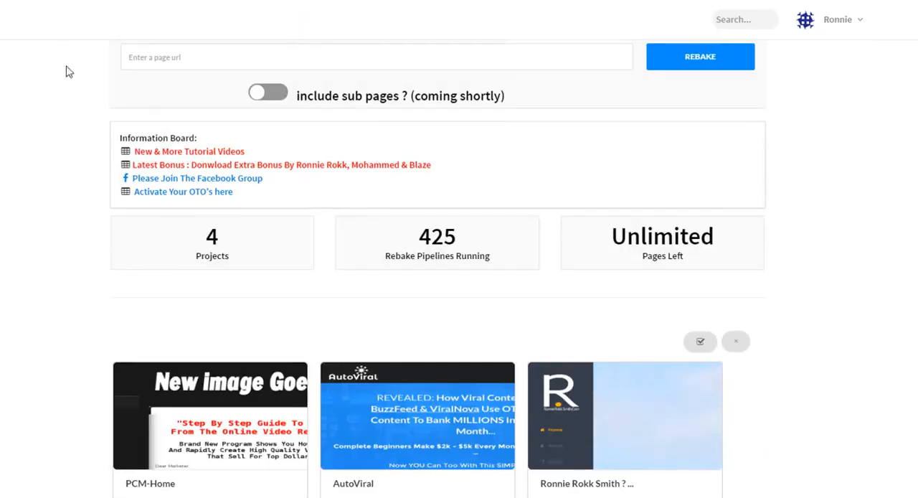
Switch back to the sales site, open its PrivacyPolicy.html page and copy that page's address
left_click(132, 9)
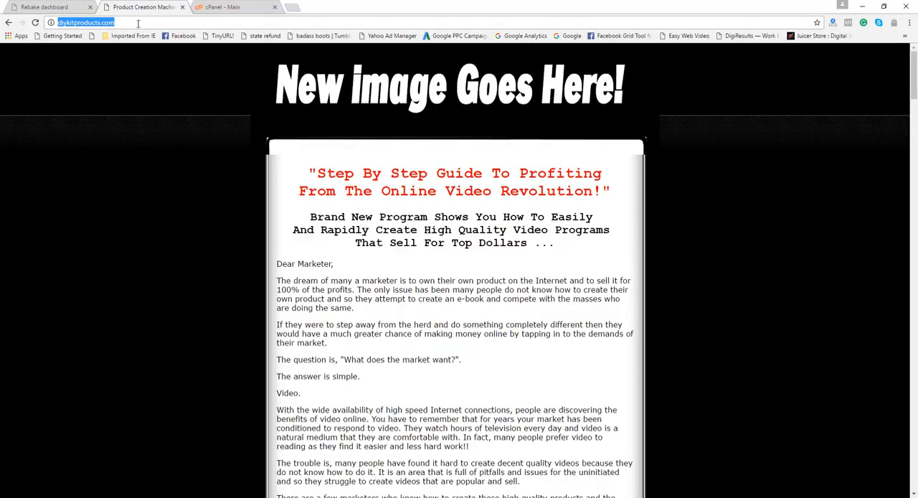
left_click(118, 22)
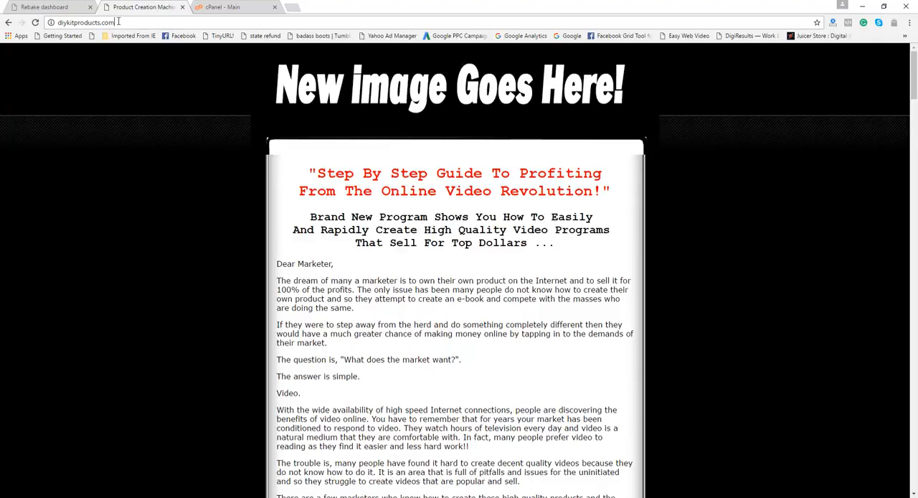
type("/")
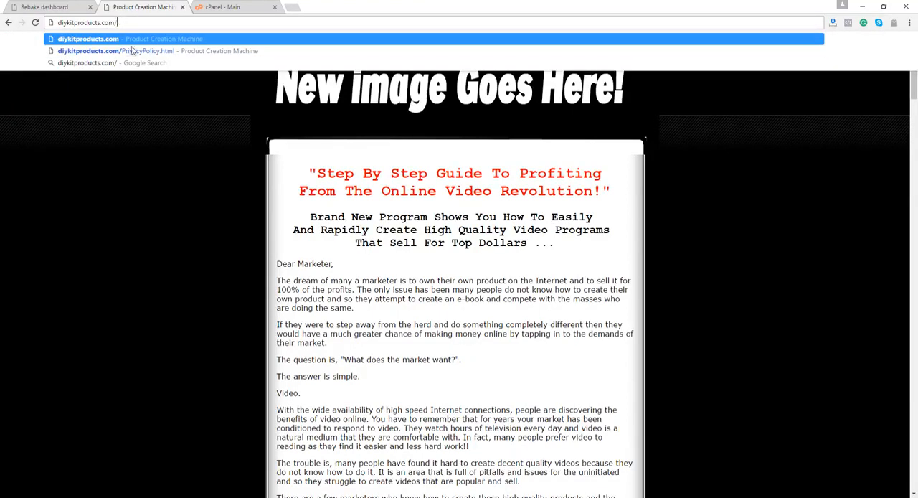
left_click(133, 50)
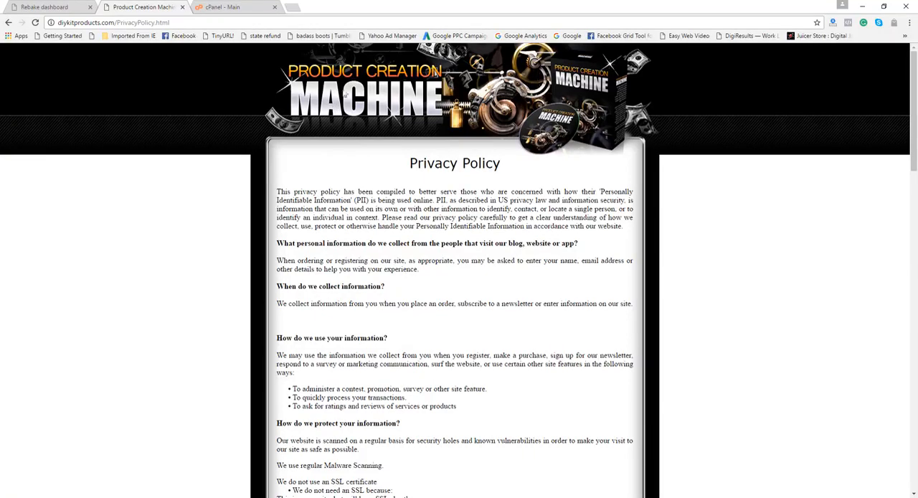
left_click(170, 23)
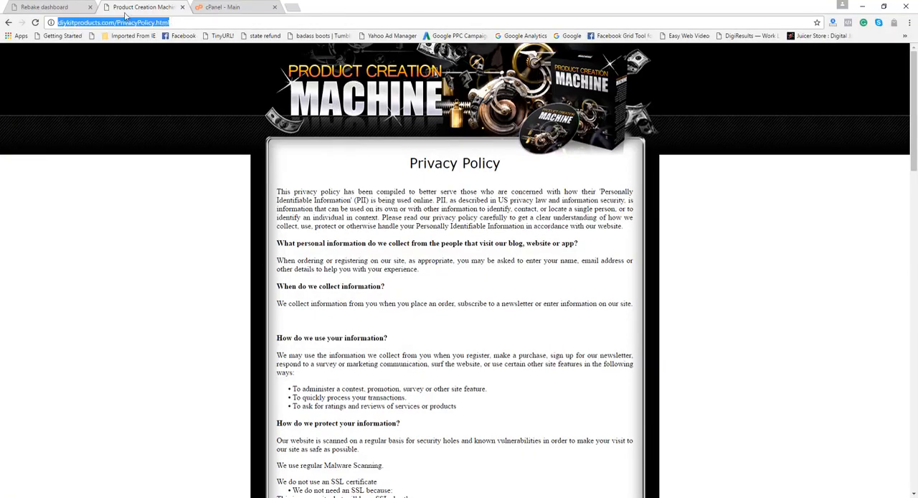
right_click(130, 25)
left_click(158, 65)
left_click(44, 7)
left_click(282, 84)
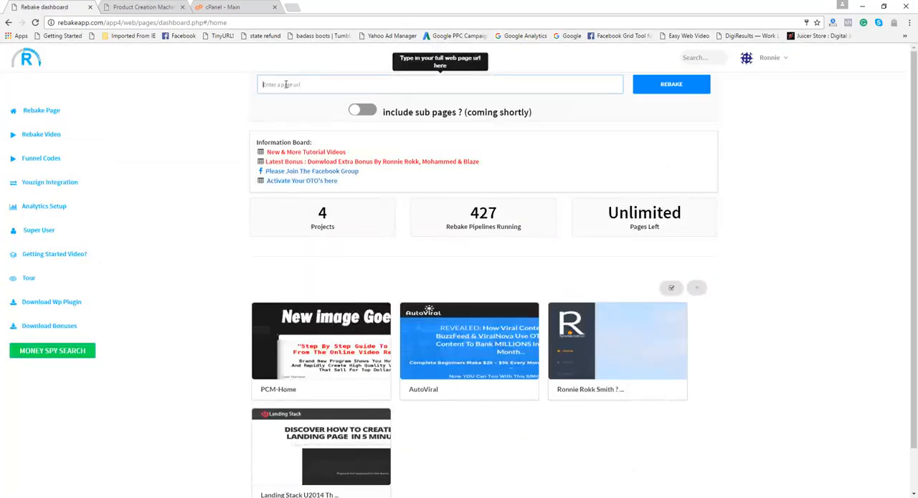
right_click(285, 84)
left_click(307, 142)
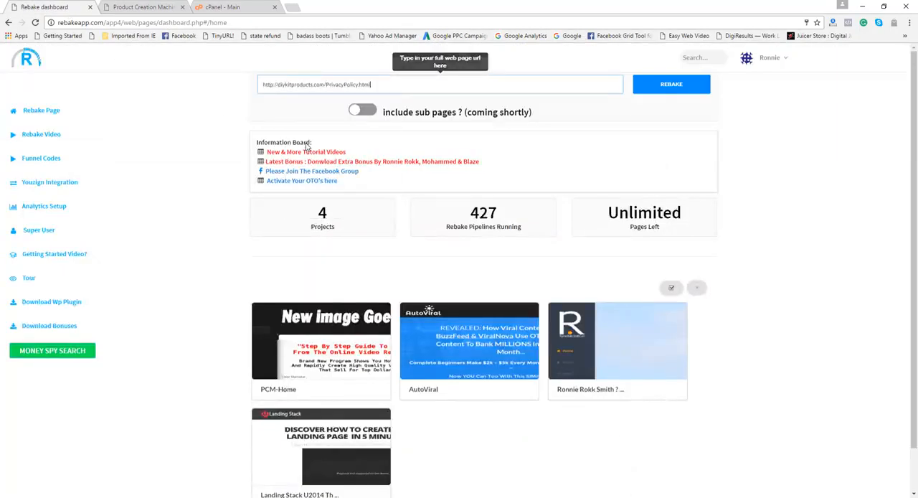
left_click(662, 90)
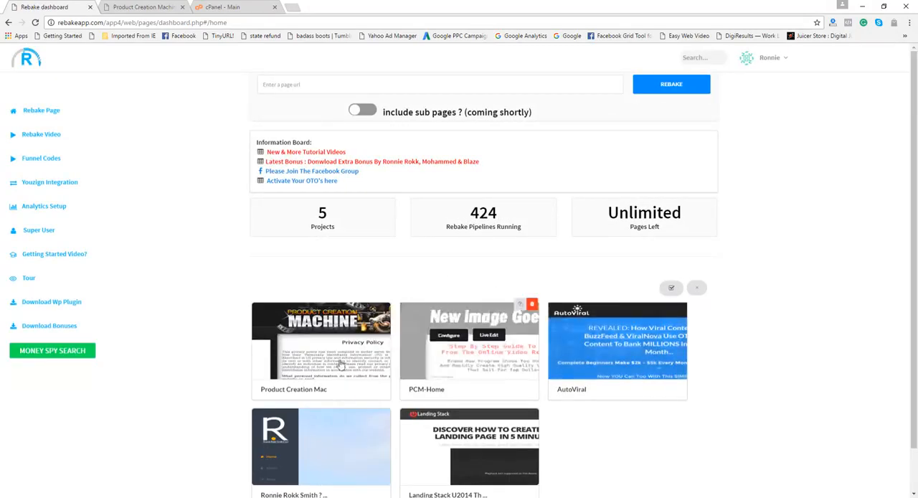
Rename the new privacy policy project as PCM-PP and save the project
left_click(300, 334)
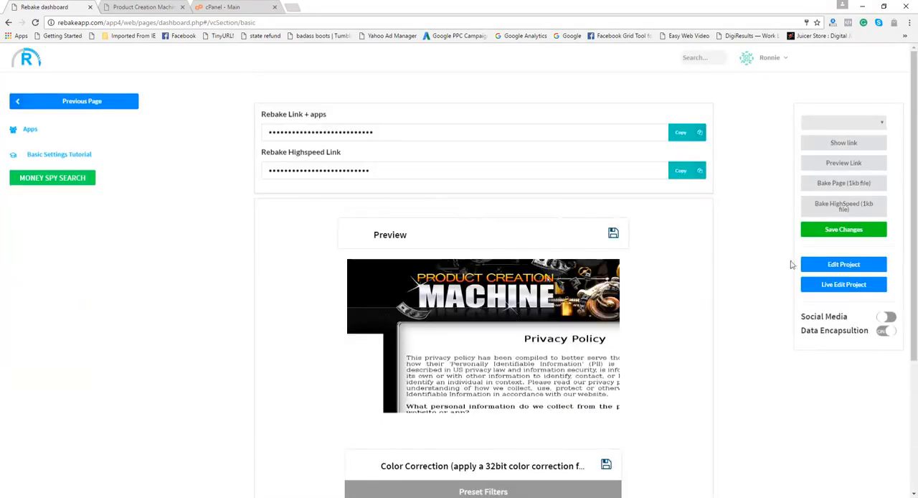
left_click(839, 264)
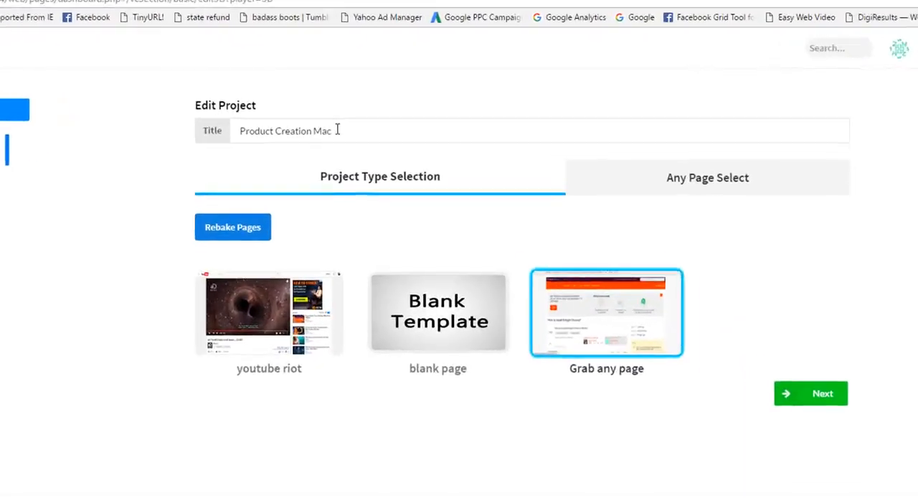
left_click(337, 131)
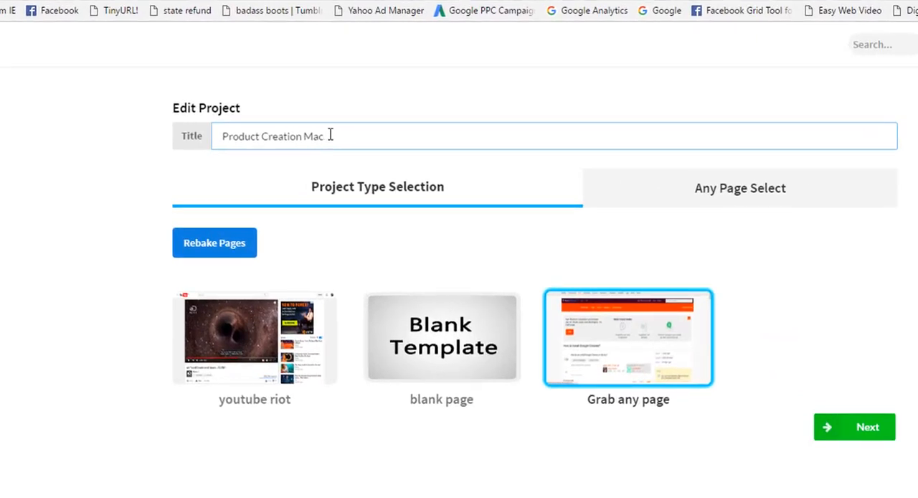
key("BackSpace")
key("BackSpace")
key("BackSpace")
key("BackSpace")
key("BackSpace")
key("BackSpace")
key("BackSpace")
key("BackSpace")
key("BackSpace")
key("BackSpace")
key("BackSpace")
key("BackSpace")
key("BackSpace")
key("BackSpace")
key("BackSpace")
key("BackSpace")
key("BackSpace")
key("BackSpace")
key("BackSpace")
key("BackSpace")
type("PC")
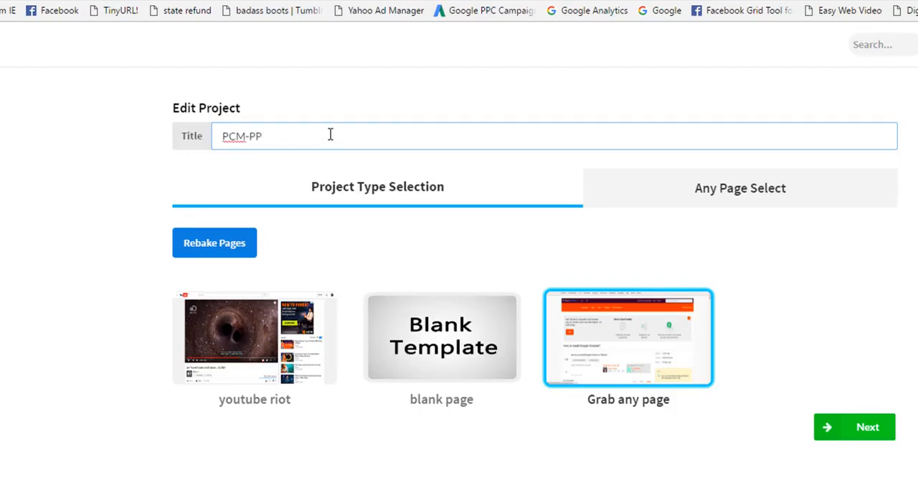
type("M-PP")
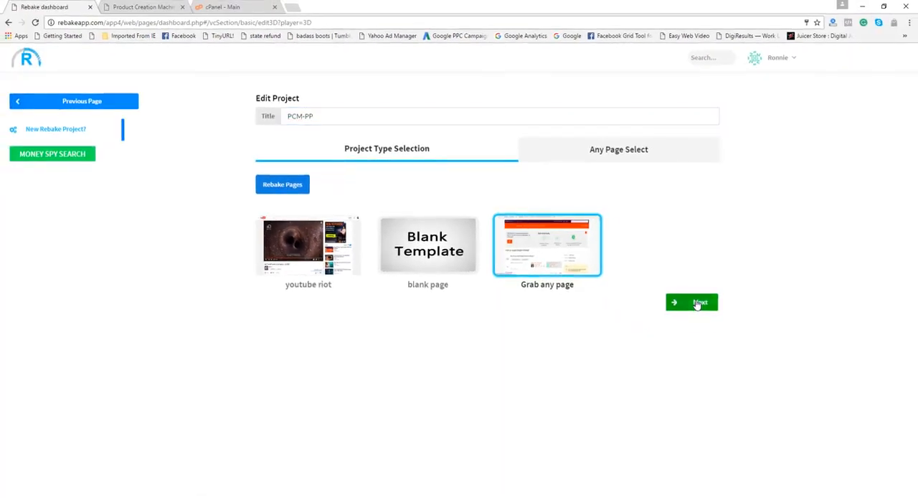
left_click(857, 428)
left_click(697, 360)
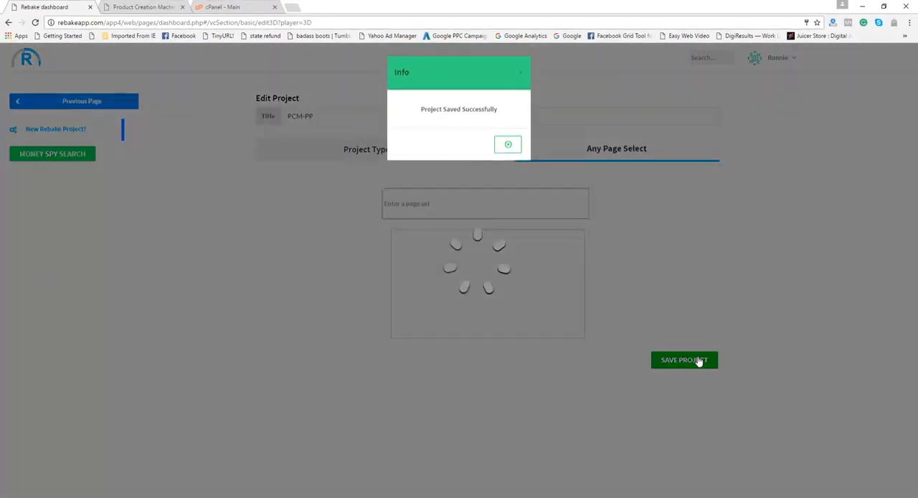
left_click(507, 147)
Open the PCM-Home project for live editing and select its red "Step By Step Guide To Profiting" headline
mouse_move(328, 349)
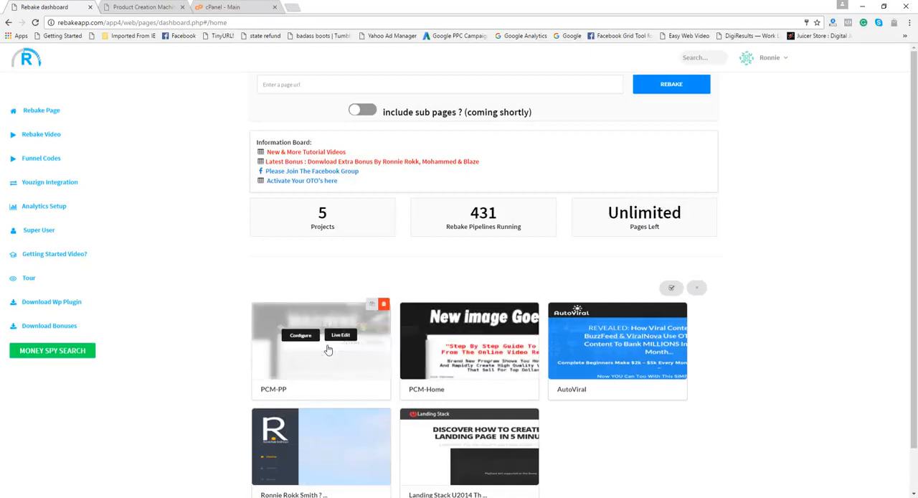
mouse_move(441, 359)
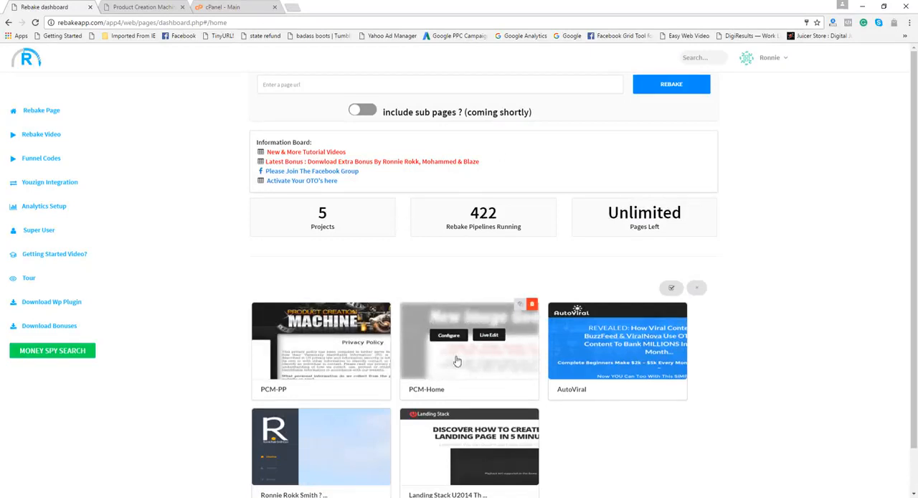
left_click(491, 336)
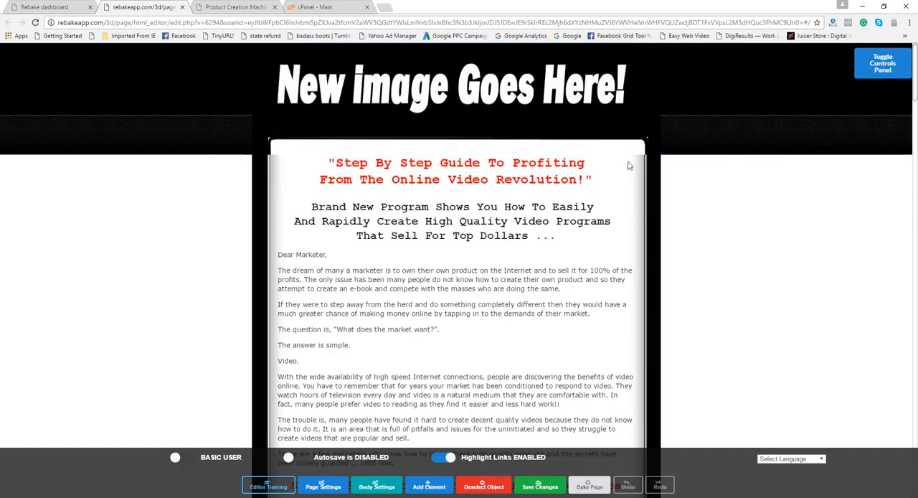
left_click(510, 175)
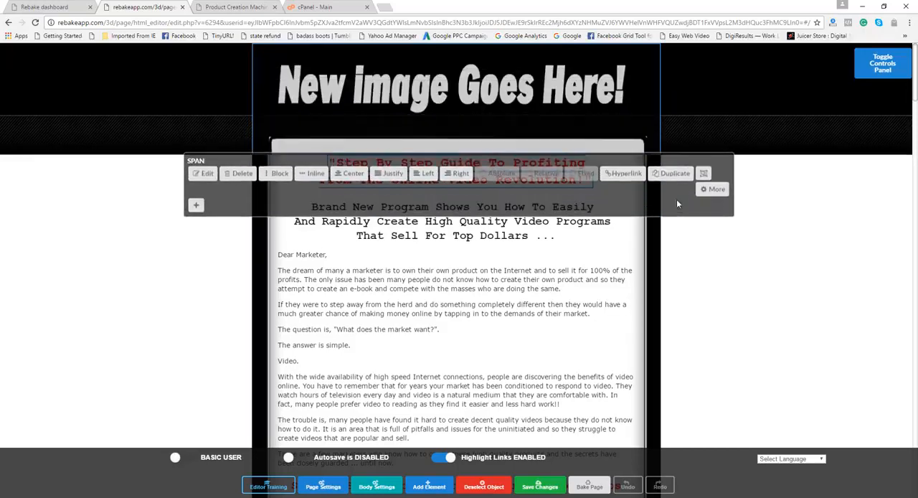
Replace the "New image Goes Here!" header image with an uploaded custom image of the Product Creation Machine banner
left_click(485, 99)
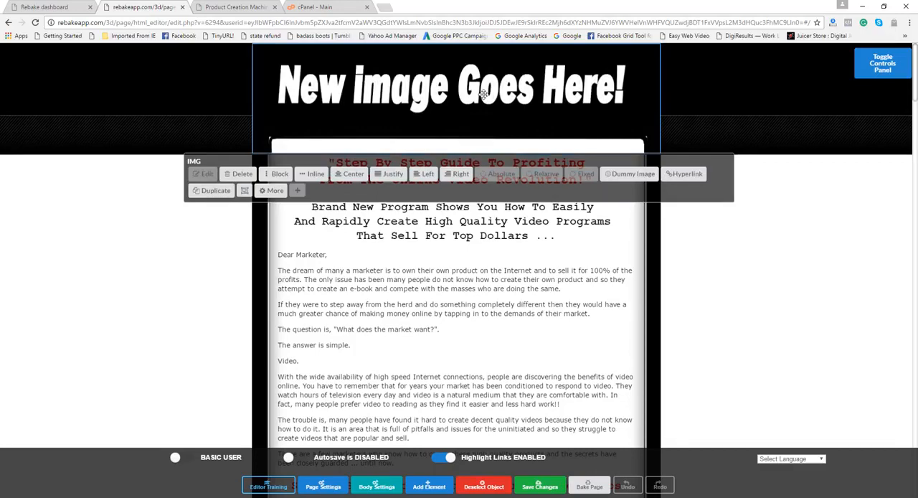
left_click(278, 190)
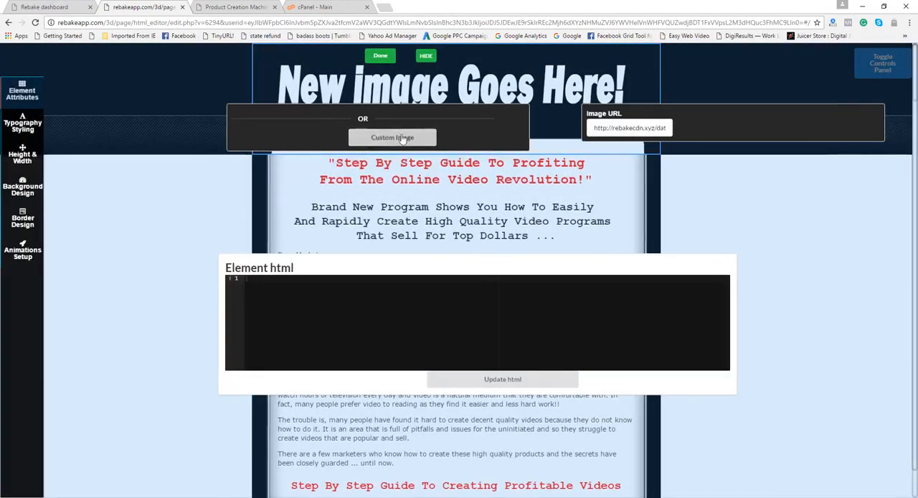
left_click(401, 138)
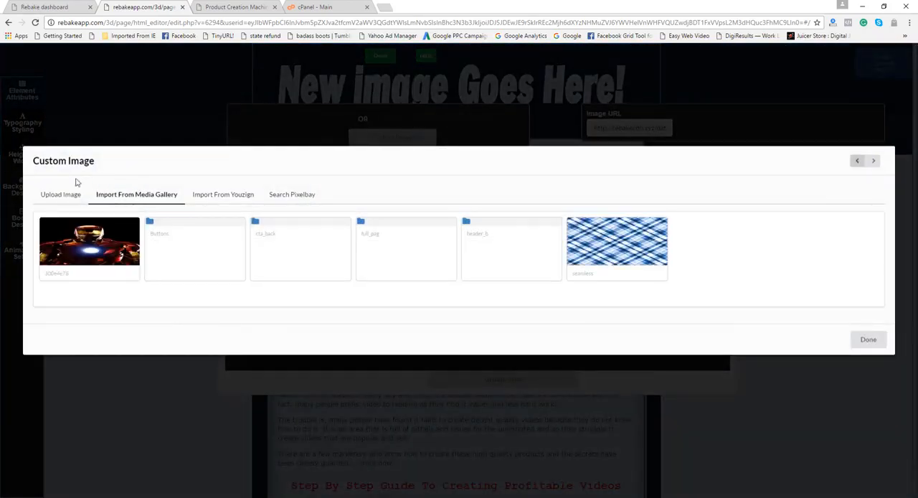
left_click(62, 194)
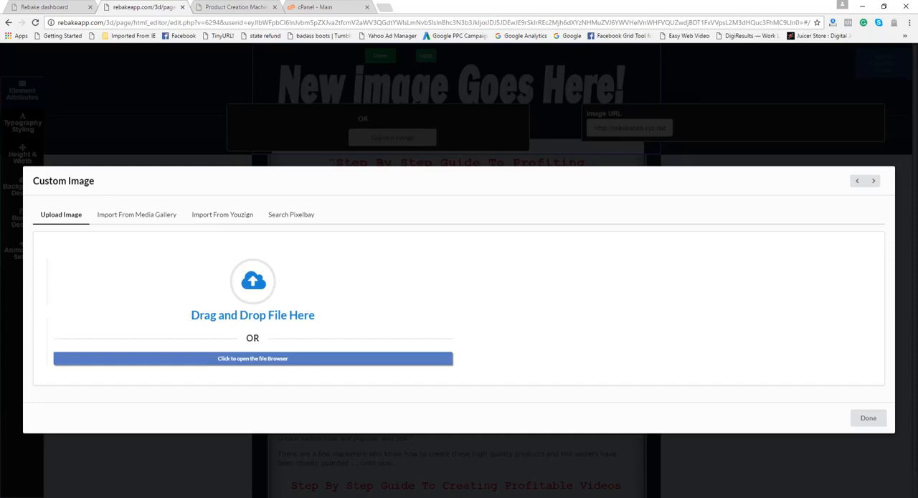
left_click_drag(5, 339, 270, 280)
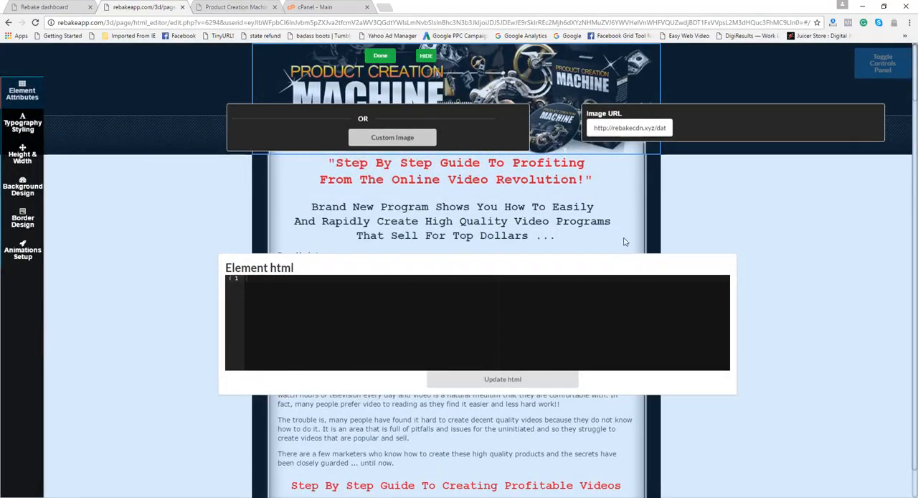
left_click(381, 57)
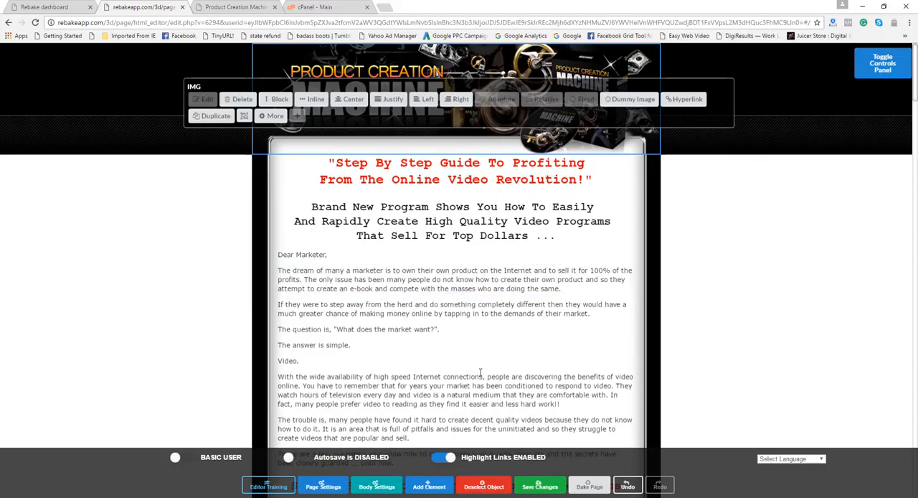
Switch the editor to advanced user mode and add an empty line below the "Brand New Program" subheading
left_click(194, 460)
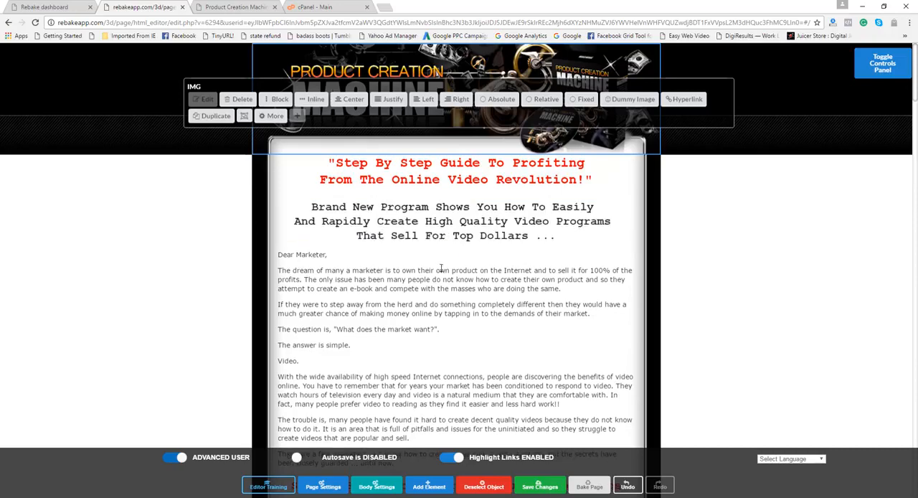
left_click(471, 230)
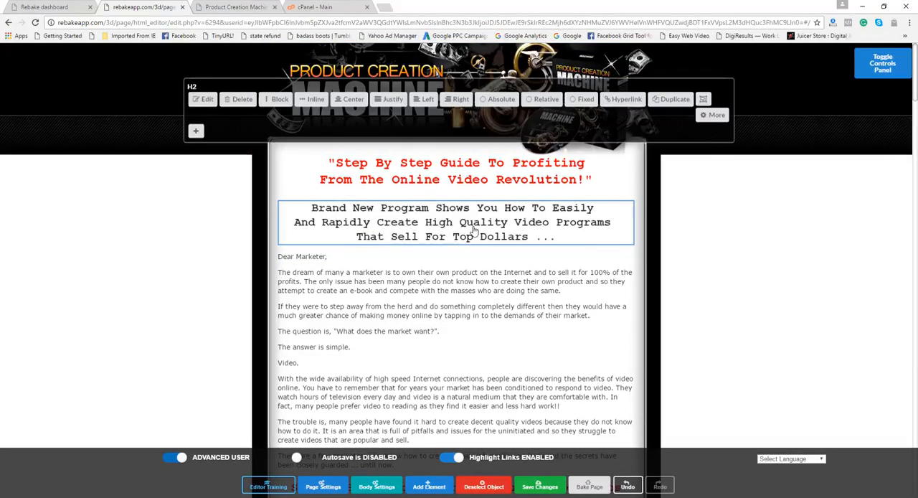
left_click(203, 99)
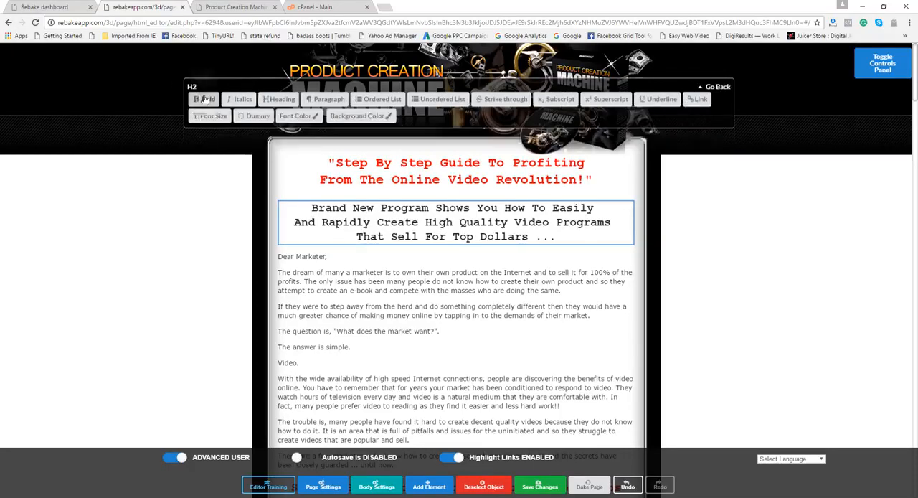
left_click(557, 241)
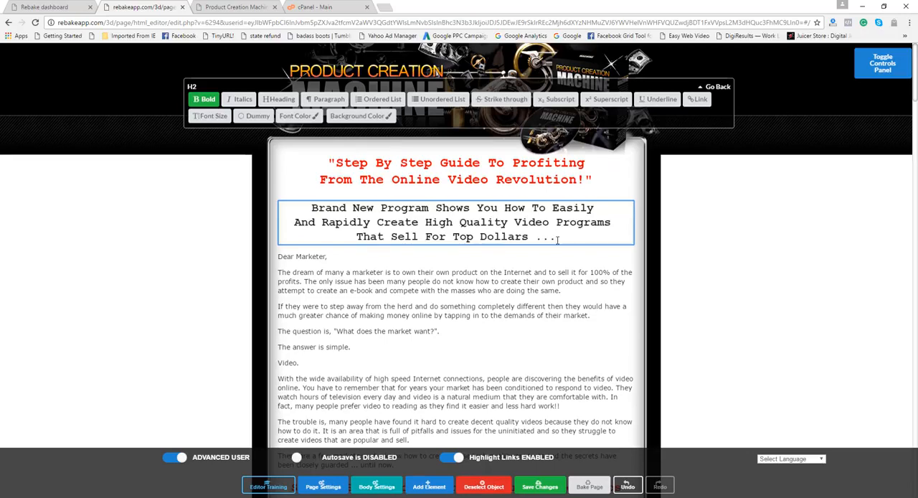
key("Return")
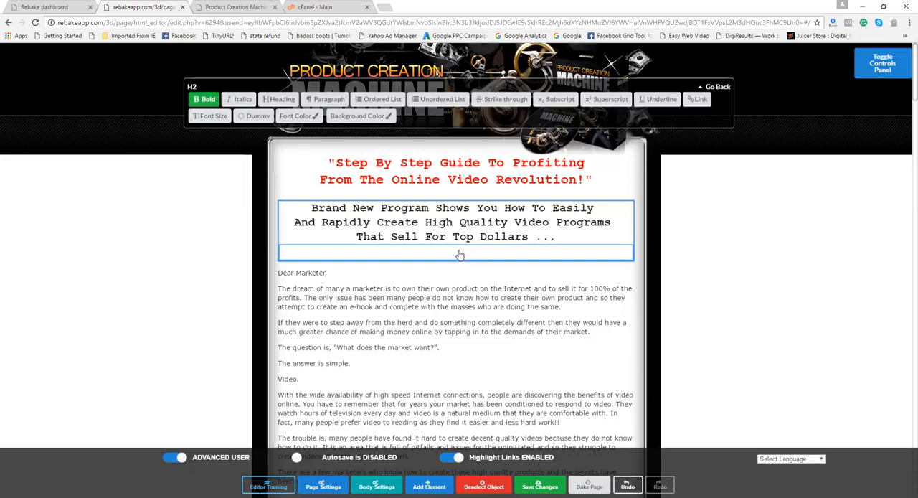
left_click(459, 303)
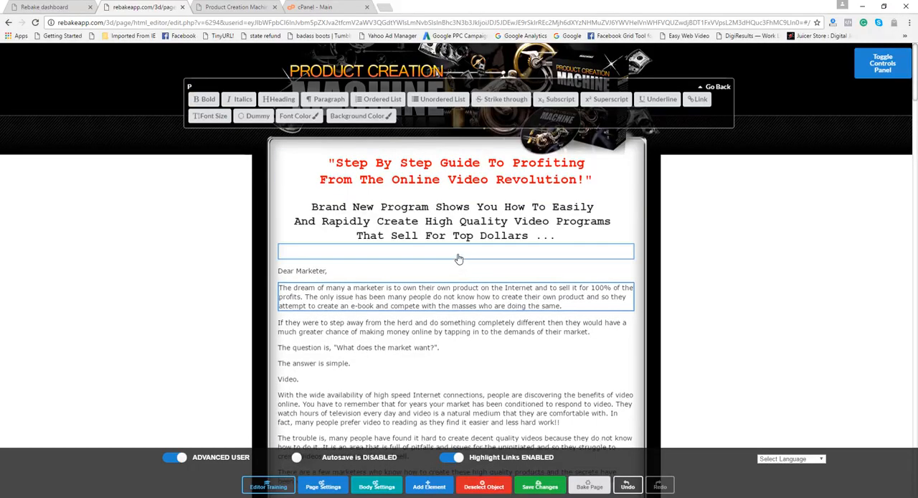
Insert a video element in the empty block below the subheading and turn off its absolute positioning
left_click(459, 259)
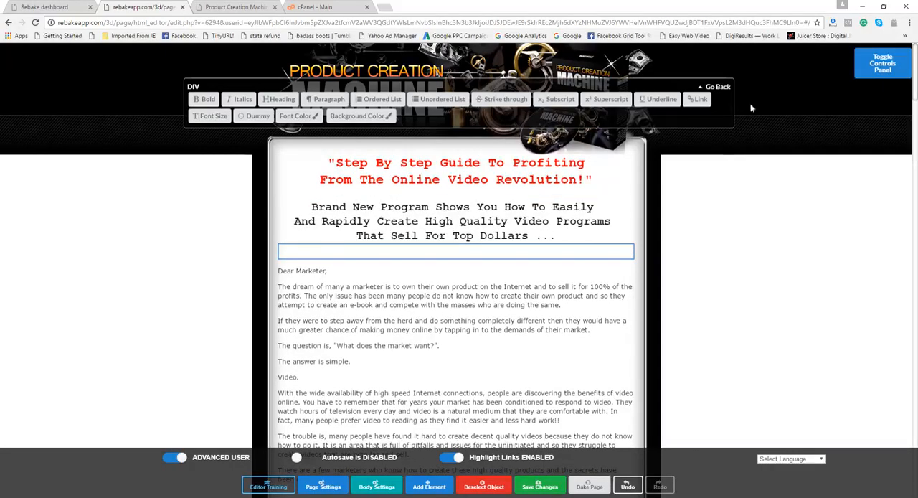
left_click(718, 87)
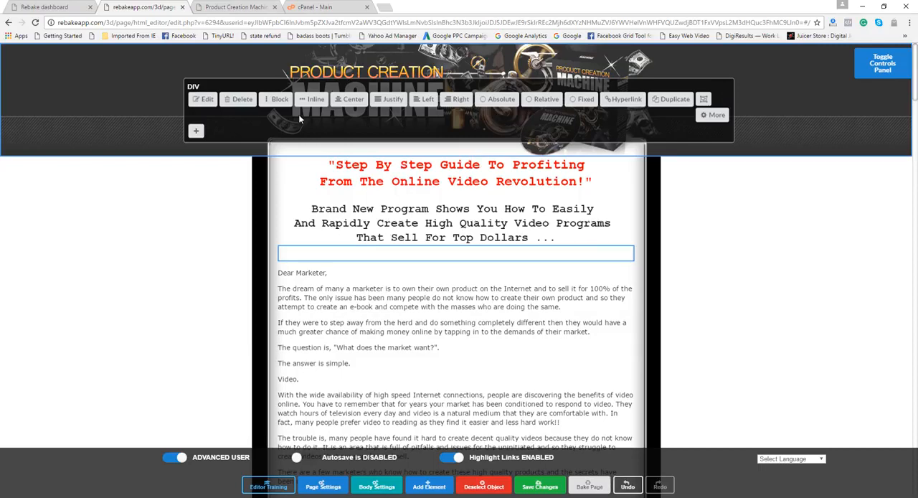
left_click(195, 132)
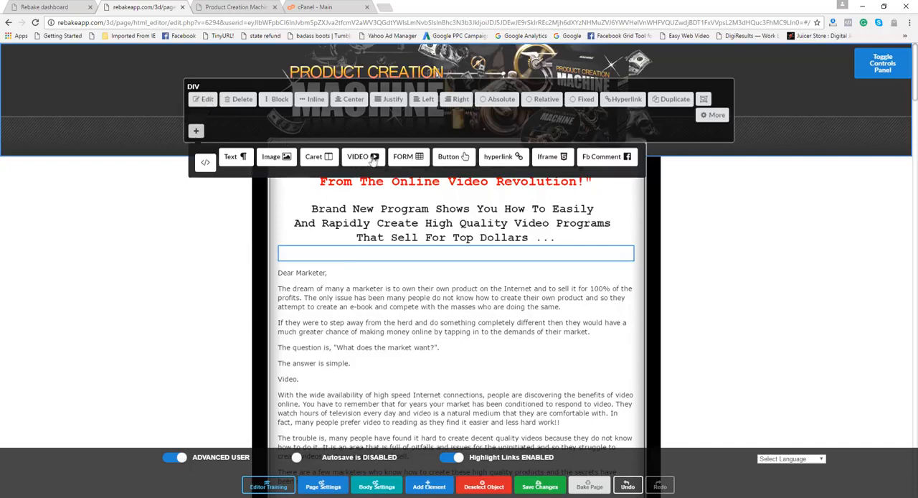
left_click(373, 159)
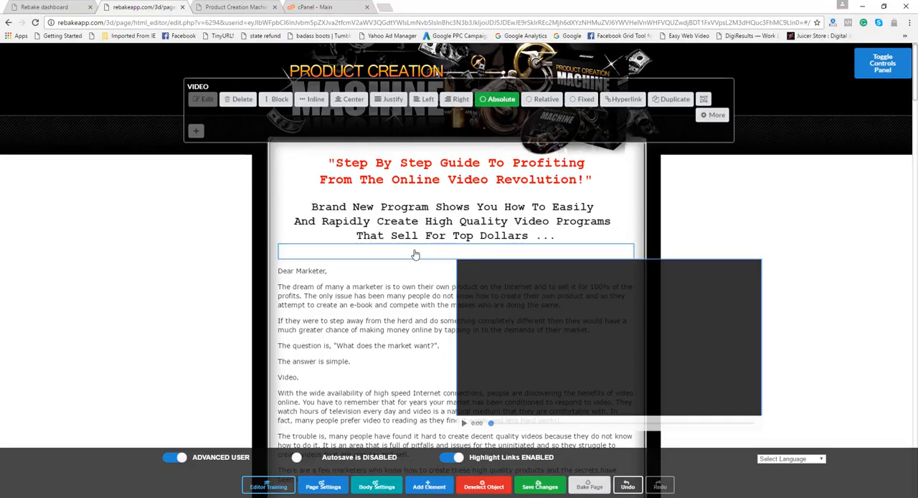
left_click(501, 101)
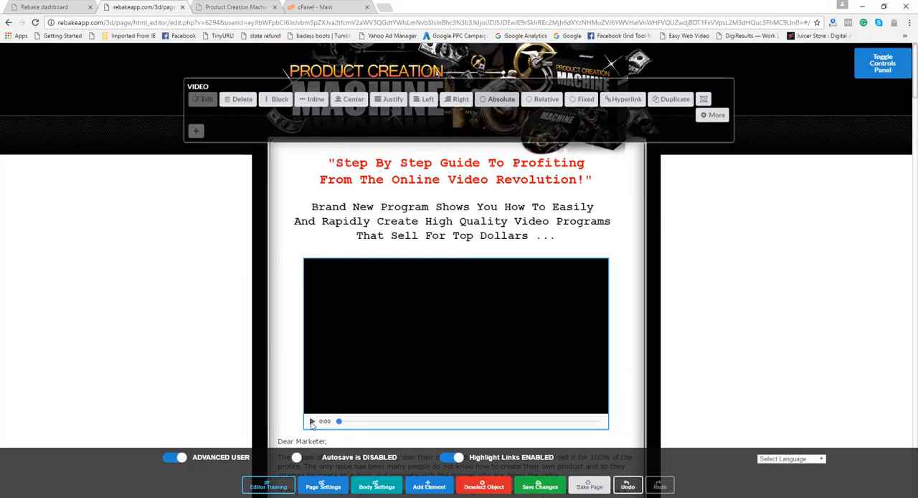
Test the inserted video's playback, then delete the video element
left_click(311, 421)
left_click(311, 422)
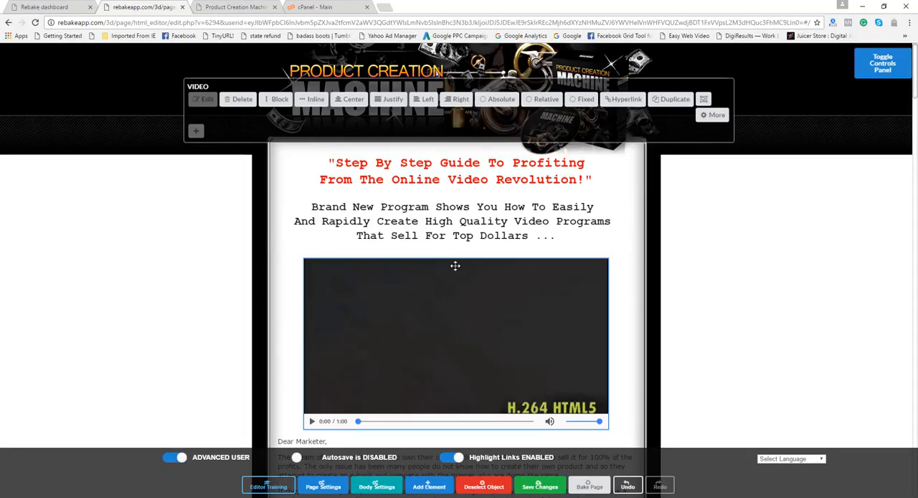
left_click(240, 101)
Insert an iframe element in the empty block below the subheading and turn off its absolute positioning
left_click(442, 257)
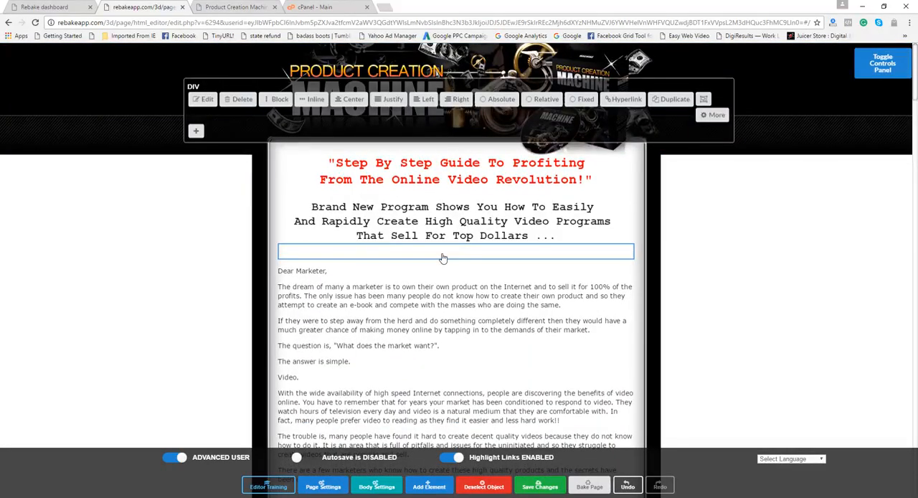
left_click(195, 131)
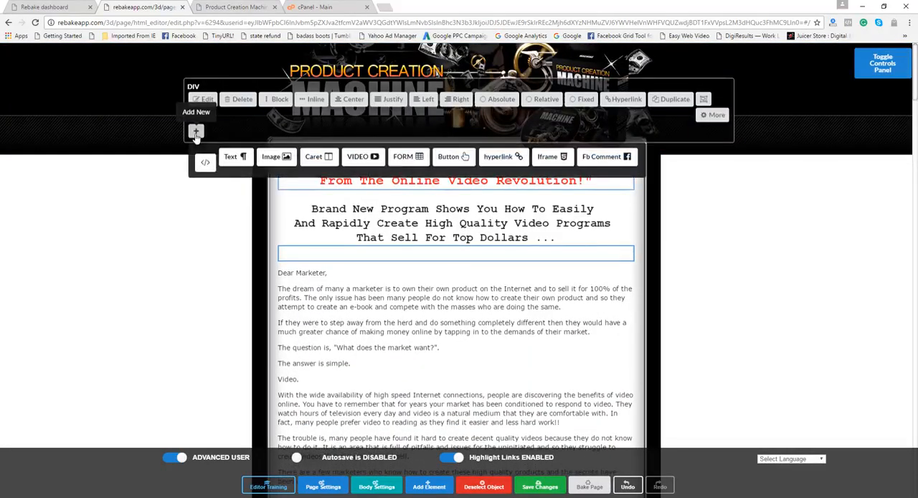
left_click(556, 159)
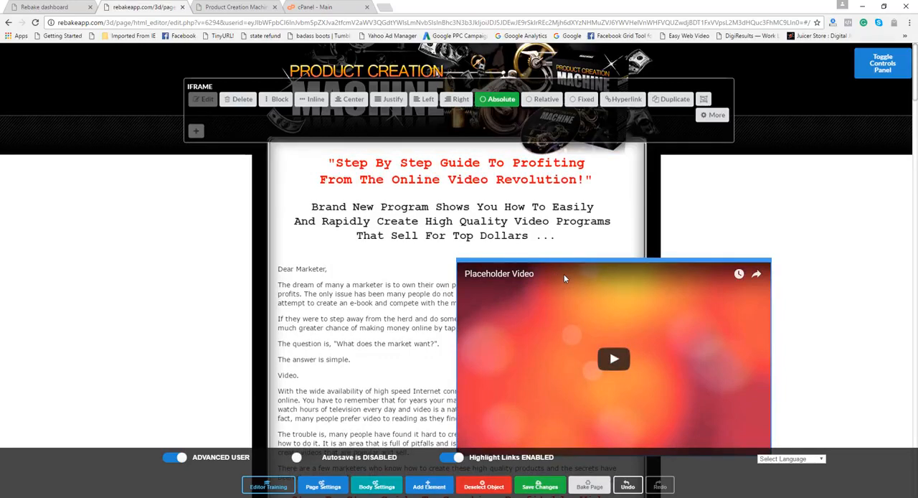
left_click(500, 100)
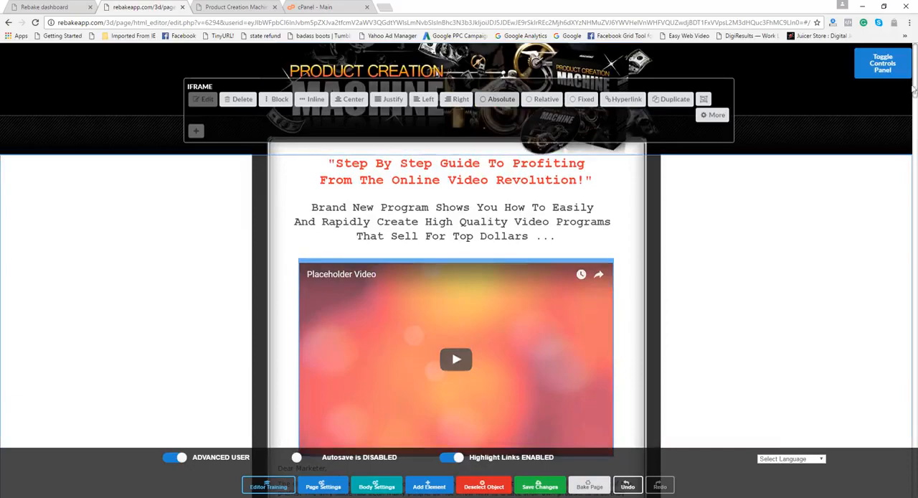
Move the element toolbar further up the page and delete the placeholder iframe video
mouse_move(913, 88)
left_mouse_down()
mouse_move(914, 170)
mouse_move(914, 85)
left_mouse_up()
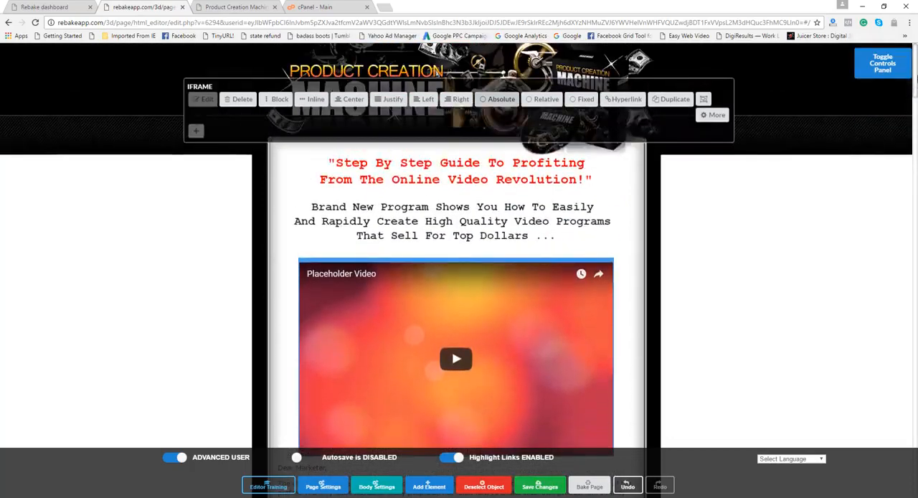
left_click_drag(665, 125, 664, 100)
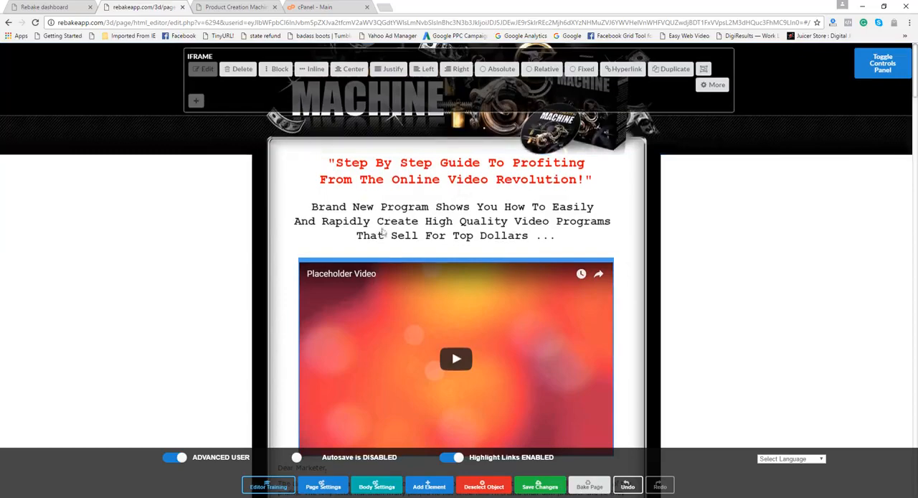
left_click(242, 71)
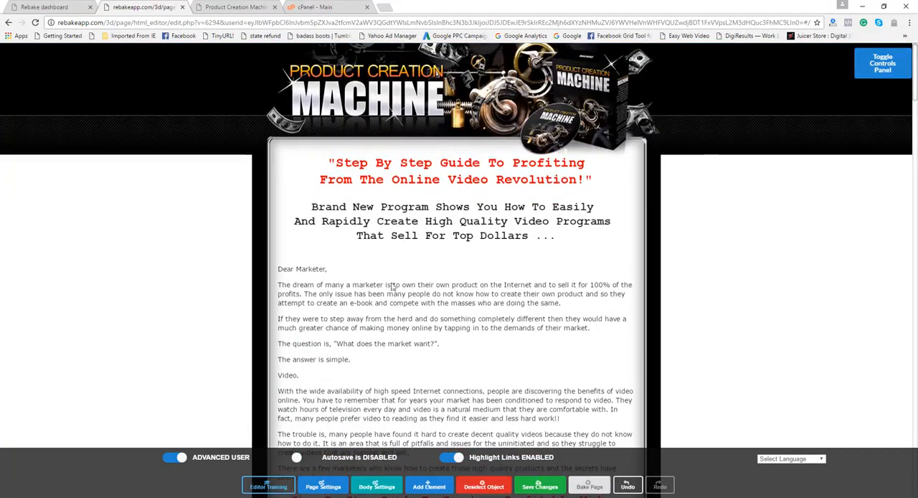
Select the empty block below the subheading and examine its HTML in the element settings
left_click(459, 119)
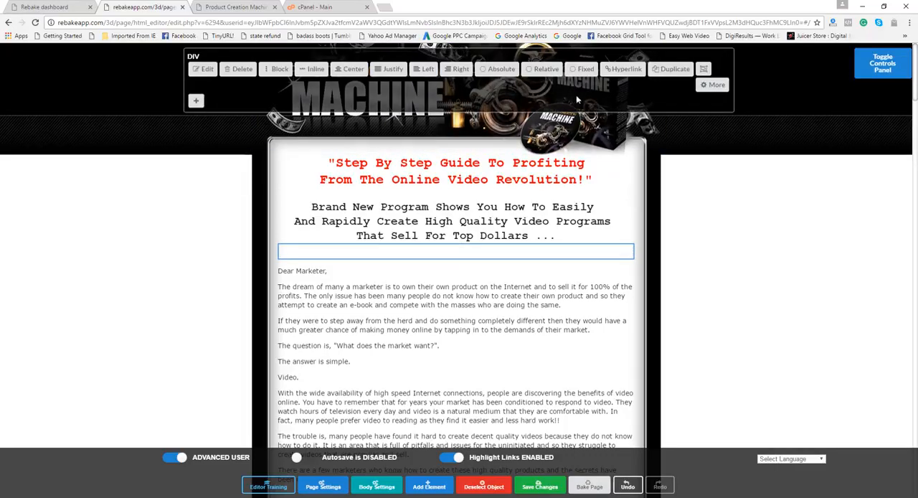
left_click(714, 84)
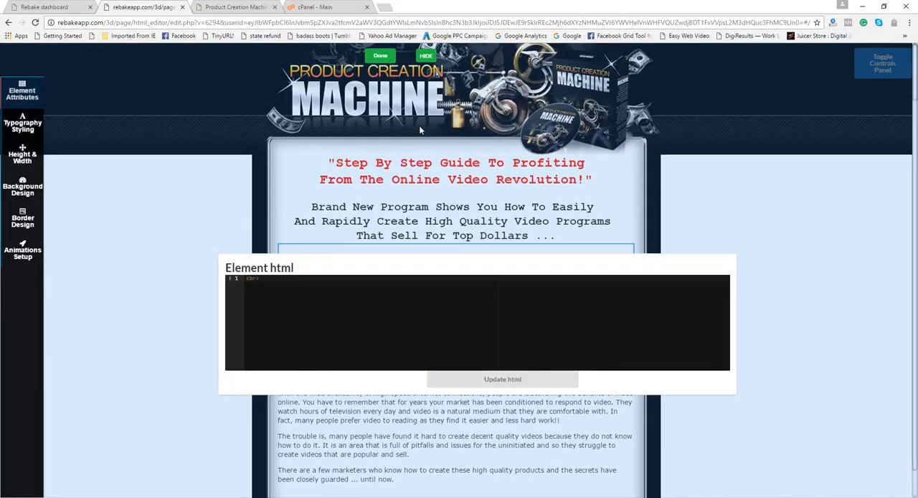
left_click(385, 56)
left_click(386, 61)
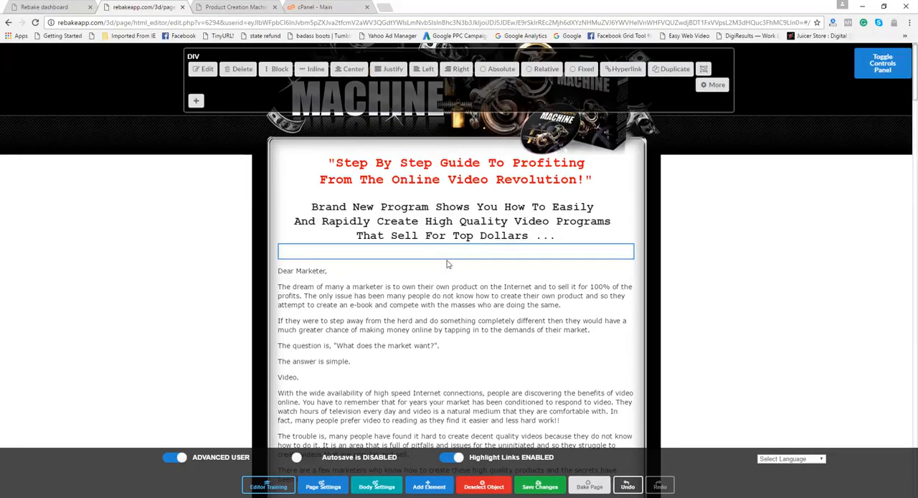
Insert an image in the empty block, using the Iron Man picture from the media gallery, with absolute positioning turned off
left_click(198, 101)
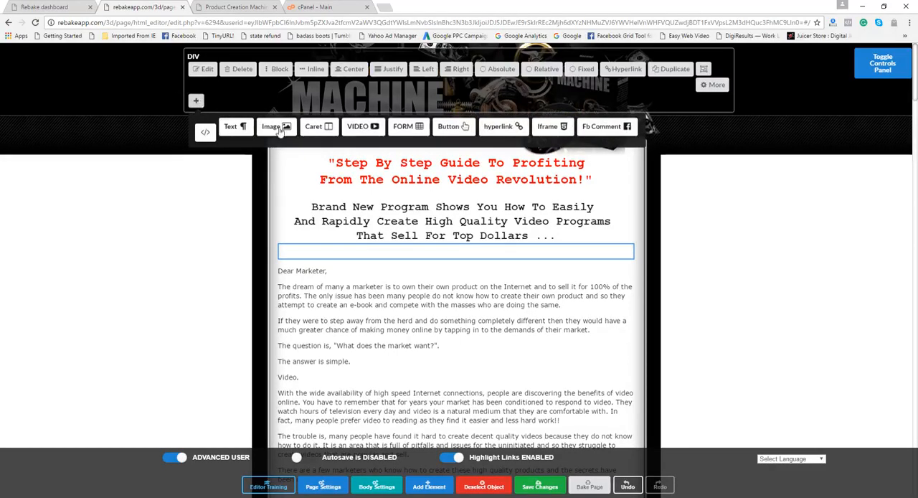
left_click(279, 130)
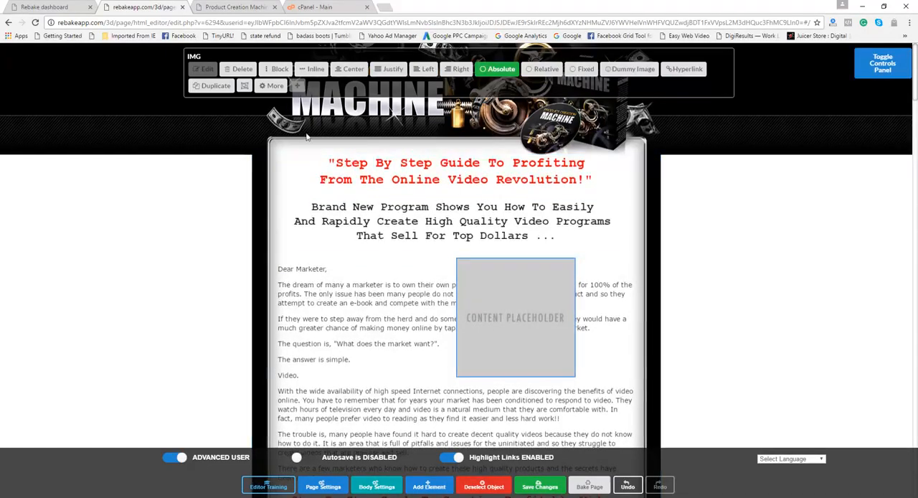
left_click(276, 88)
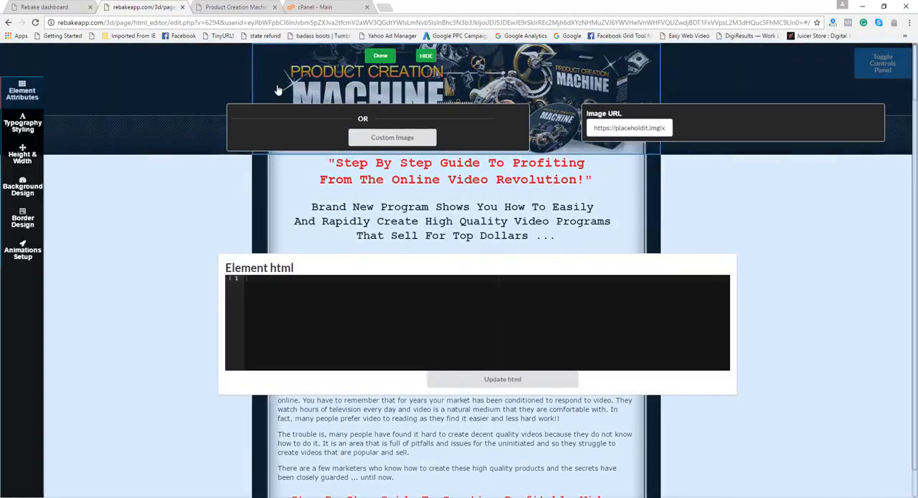
left_click(406, 141)
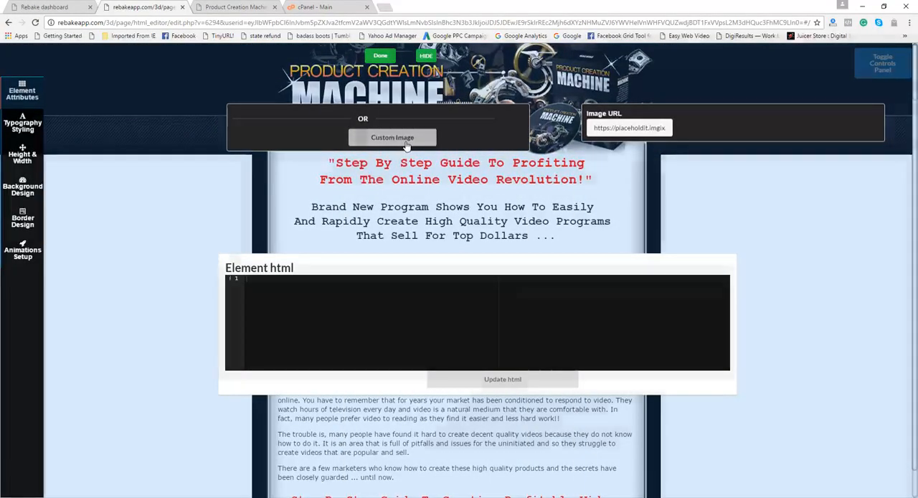
left_click(112, 168)
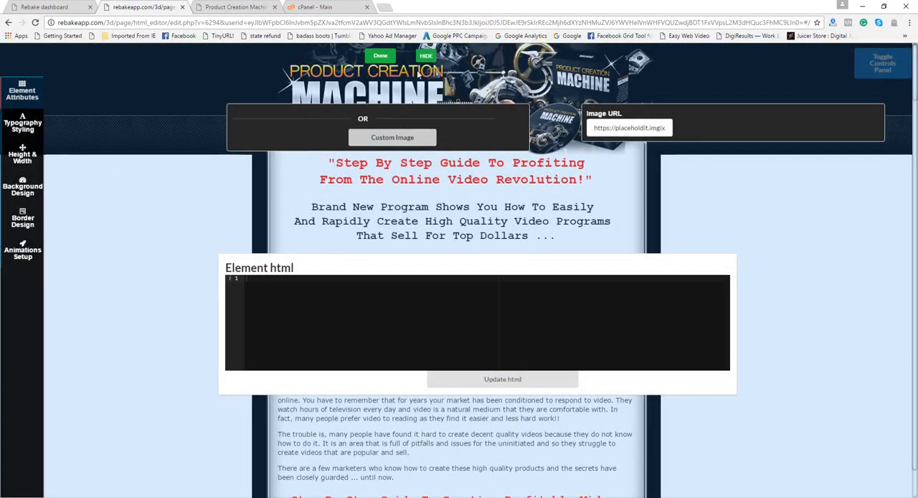
left_click(382, 57)
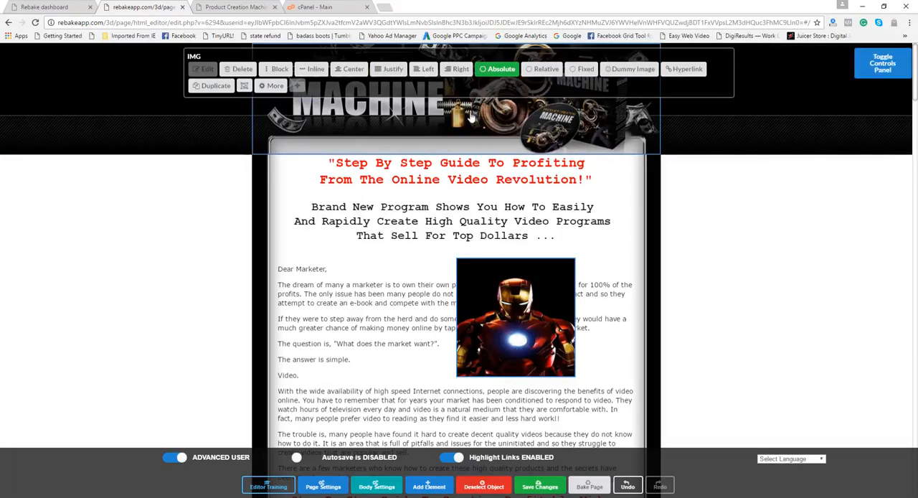
left_click(497, 72)
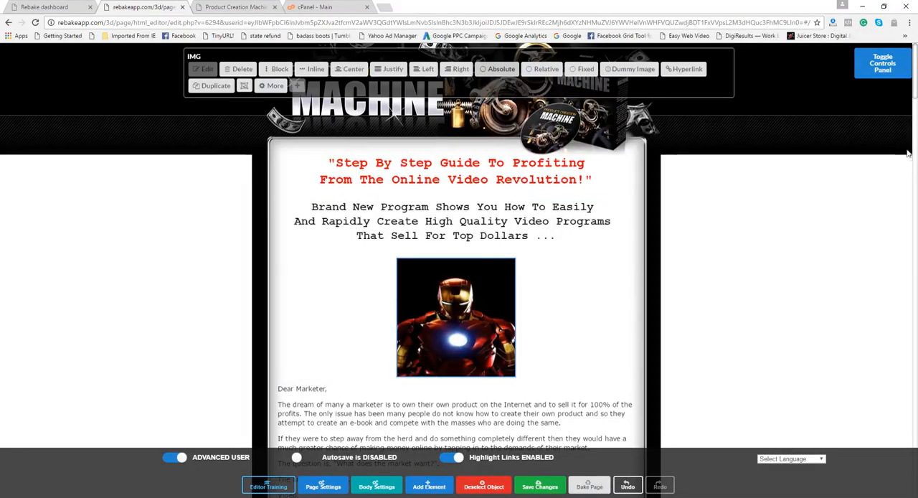
Create a new folder named "original index" inside the local website folder
mouse_move(915, 96)
left_mouse_down()
mouse_move(915, 188)
mouse_move(916, 88)
left_mouse_up()
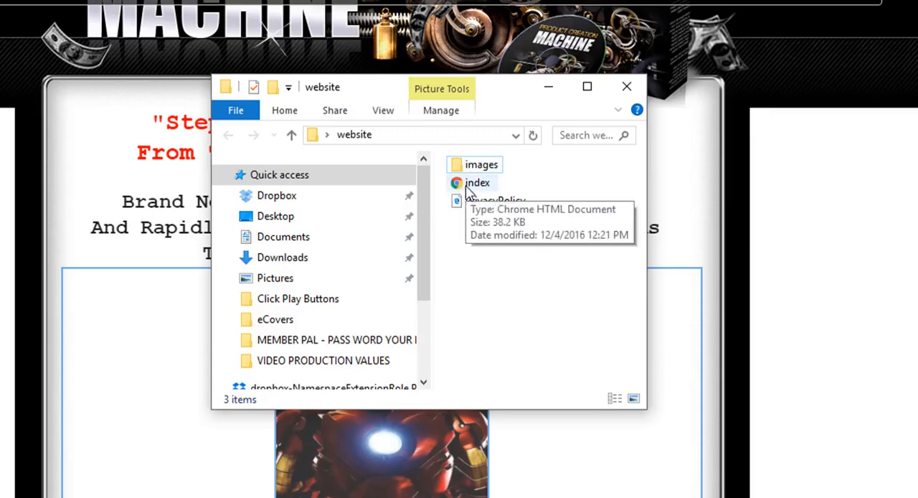
right_click(475, 248)
mouse_move(606, 441)
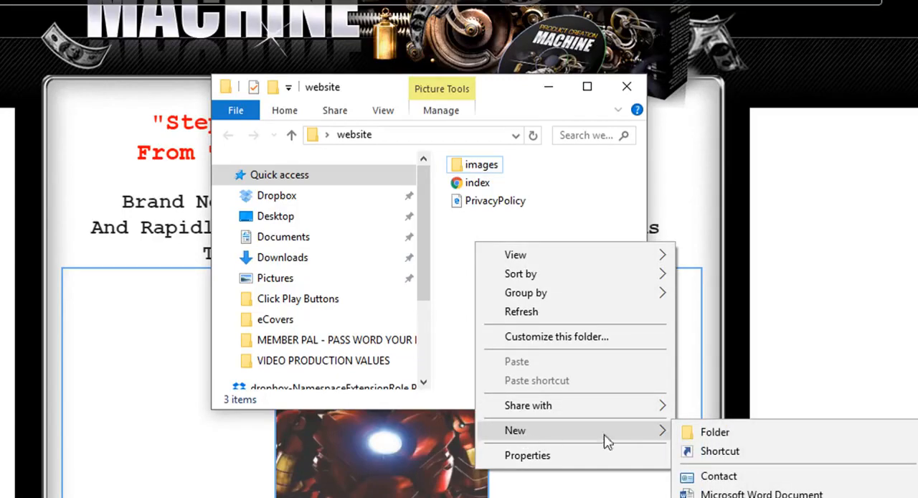
left_click(700, 439)
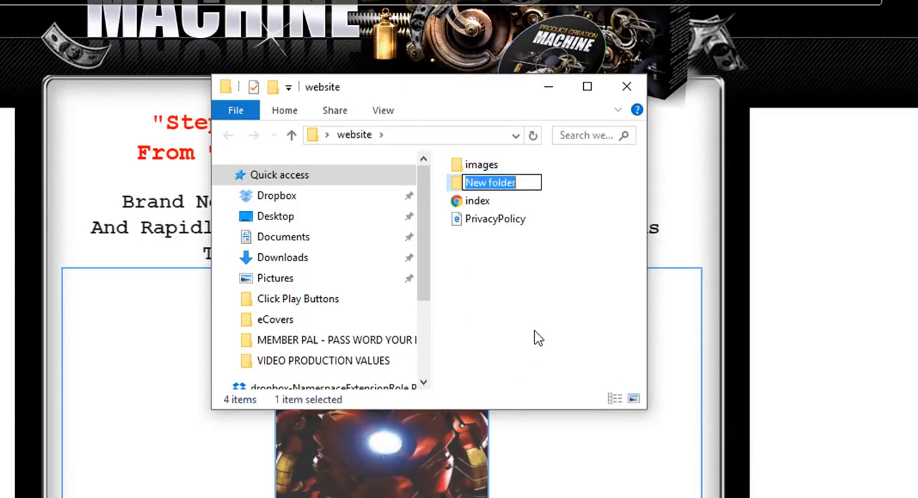
type("original index")
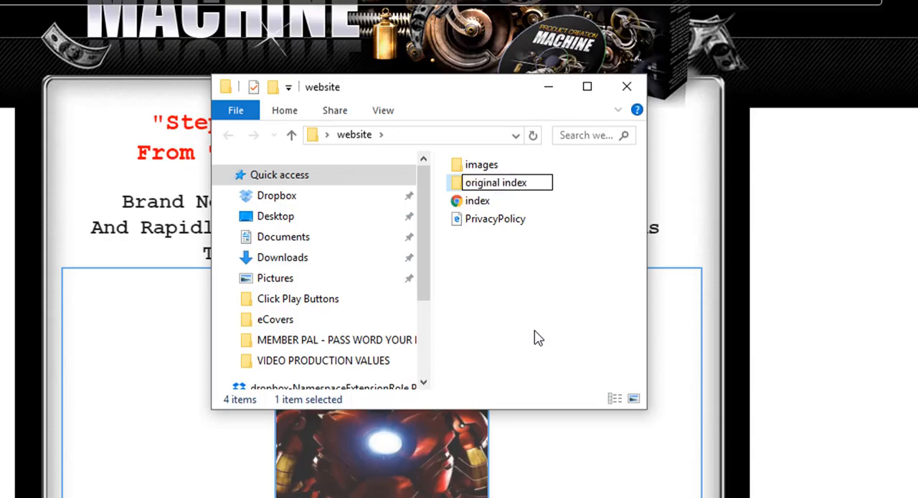
key("Return")
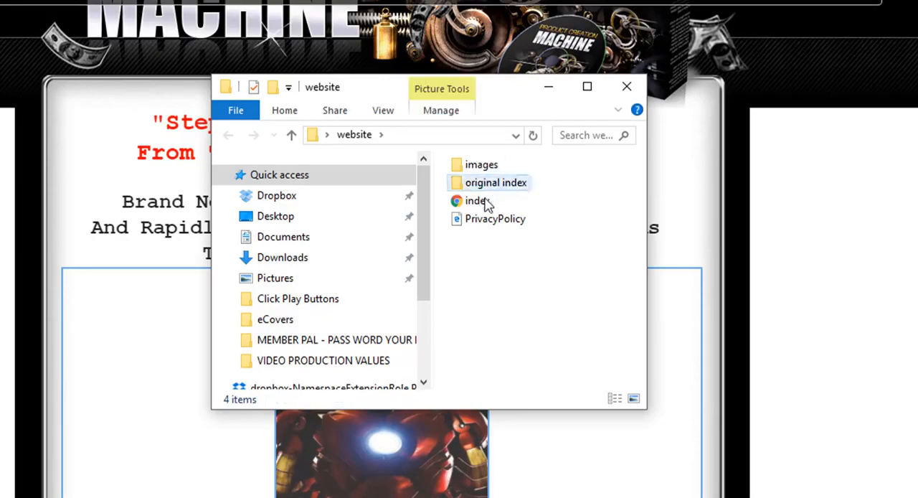
Copy the index file into the "original index" folder as a backup, return to the website folder and move its window aside
right_click(479, 203)
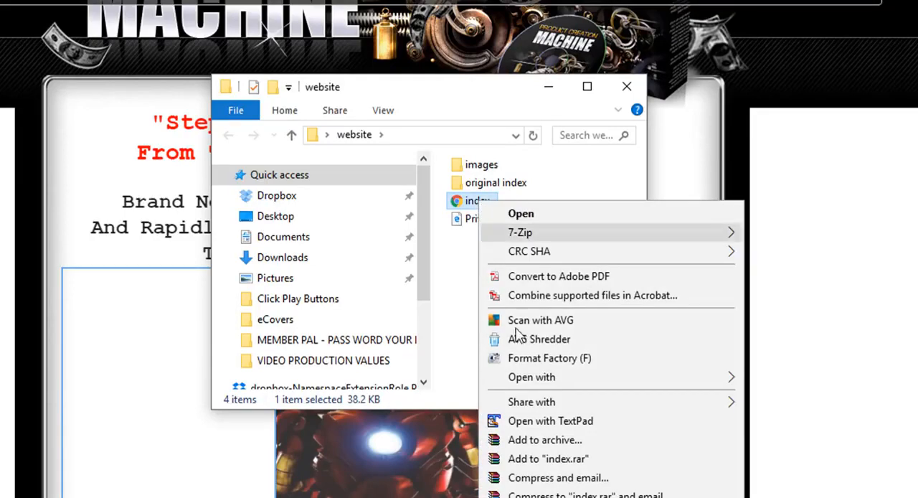
key("Escape")
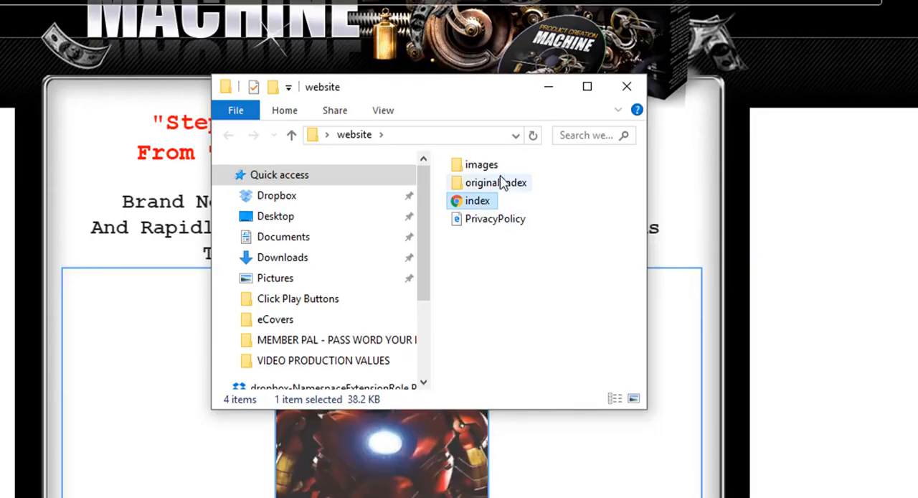
left_click(502, 184)
double_click(492, 185)
right_click(488, 184)
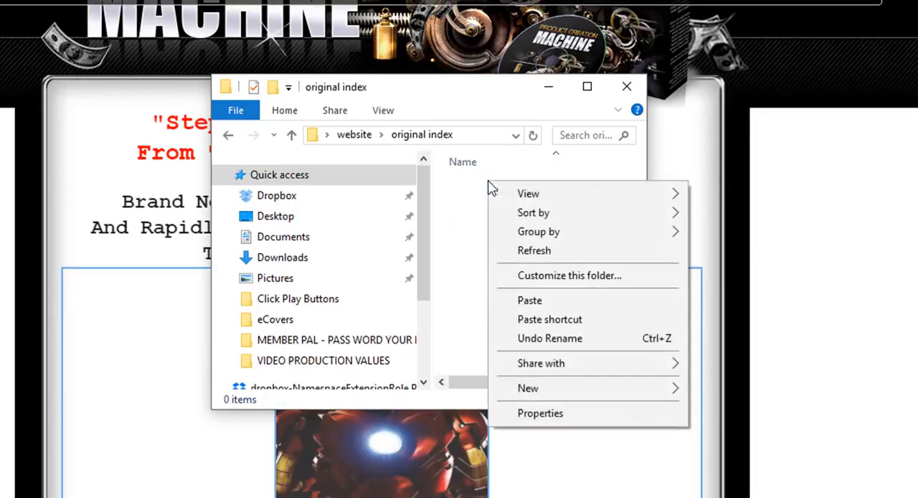
left_click(518, 311)
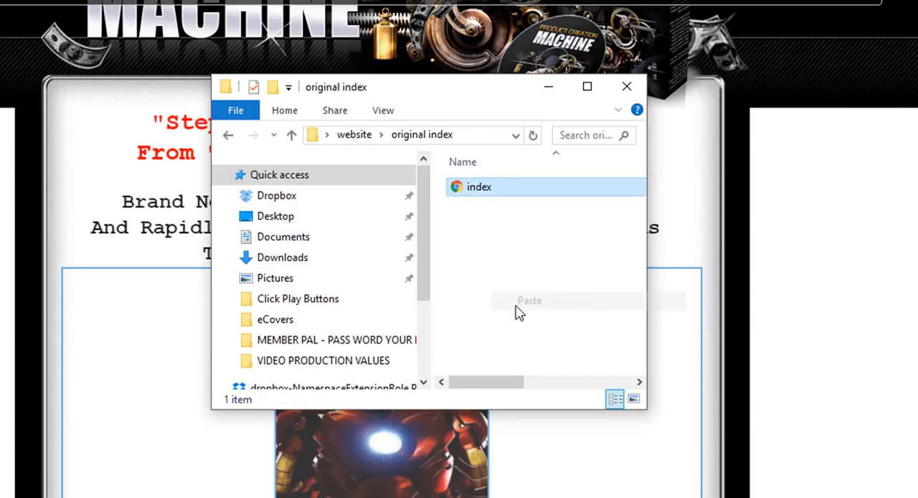
left_click(292, 134)
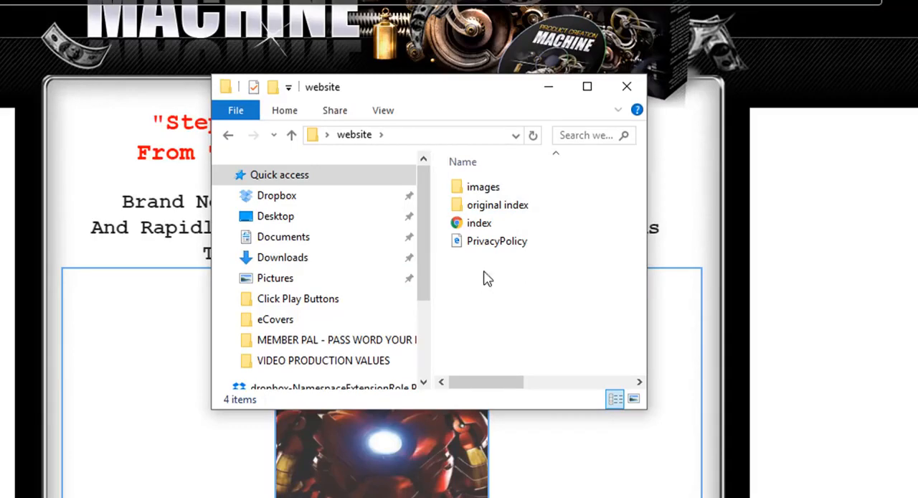
left_click_drag(440, 91, 0, 115)
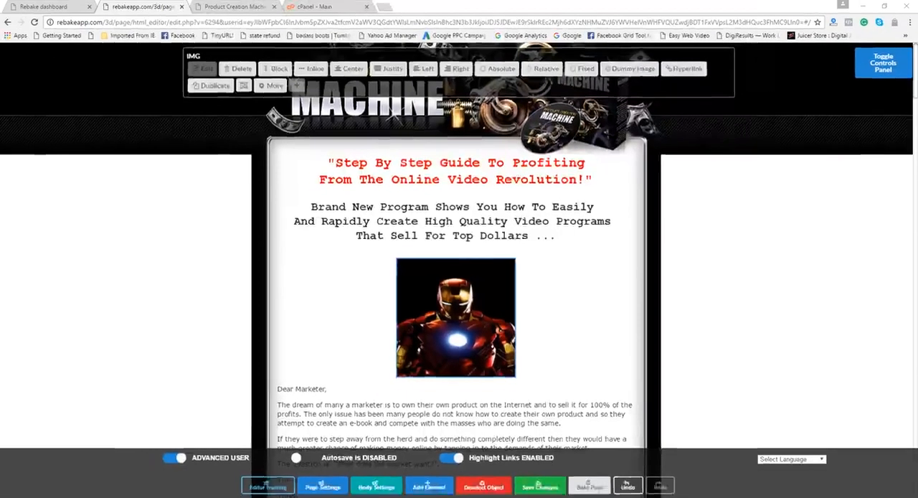
Switch from FileZilla to cPanel's File Manager and view the contents of the diykitproducts.com folder in public_html
key("alt+Tab")
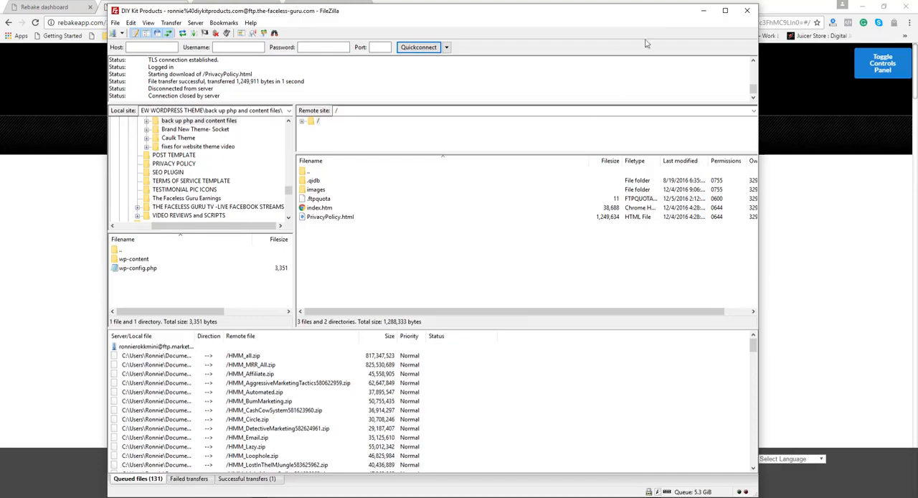
left_click(703, 11)
left_click(344, 5)
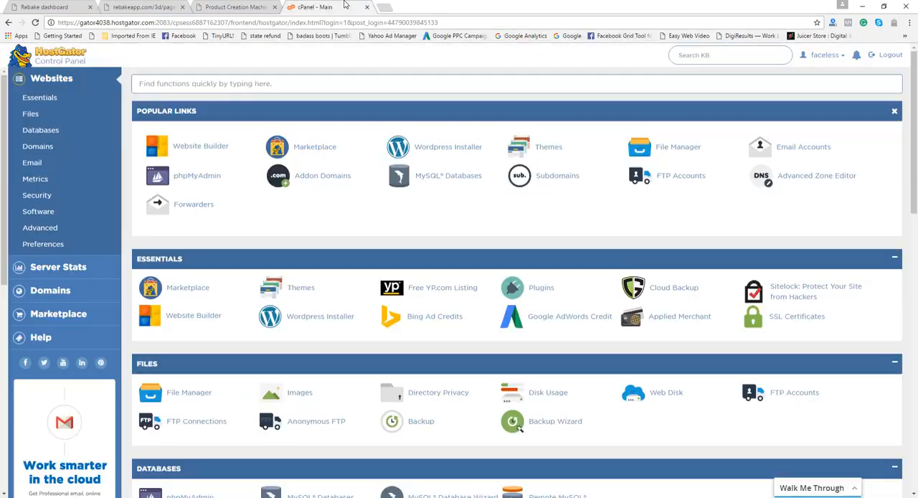
left_click(681, 148)
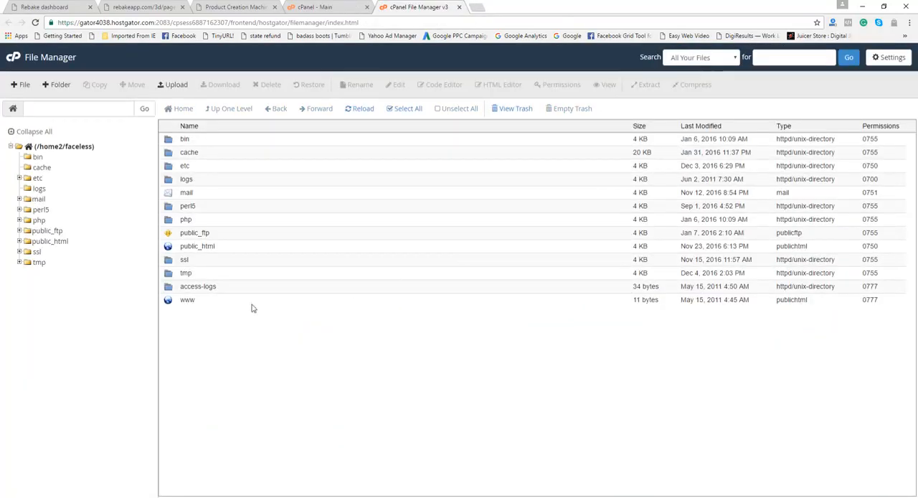
left_click(30, 241)
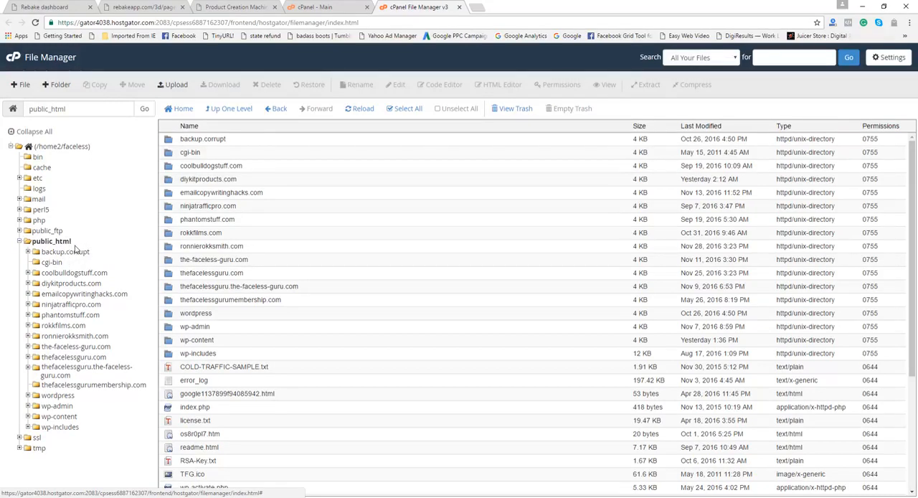
double_click(170, 182)
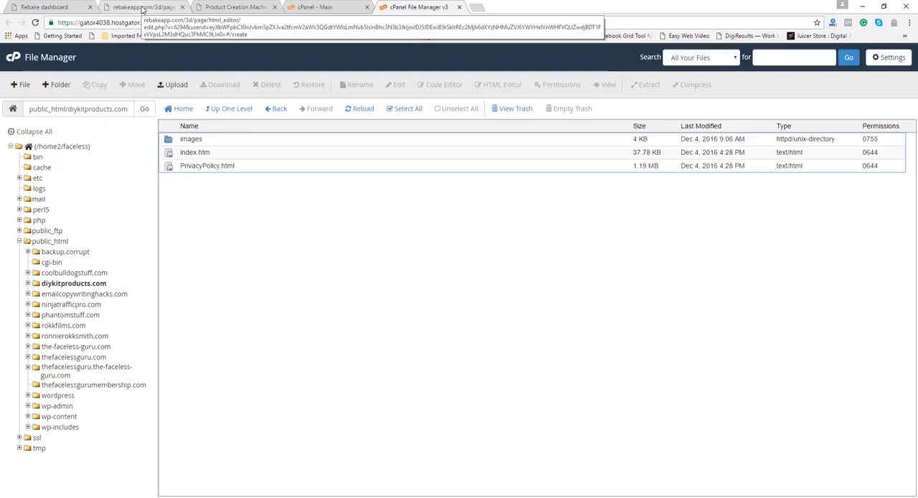
Return to the Rebake editor, save and bake the edited home page, and download it as a static file
left_click(143, 9)
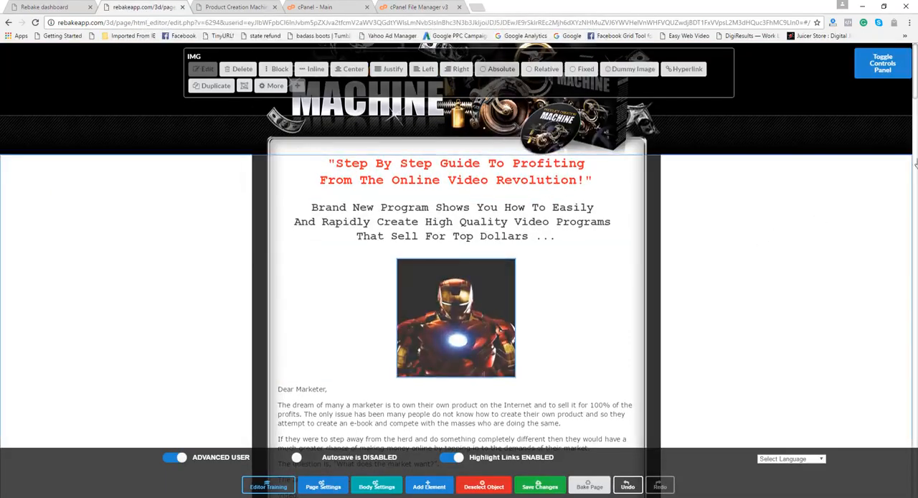
left_click_drag(915, 92, 915, 68)
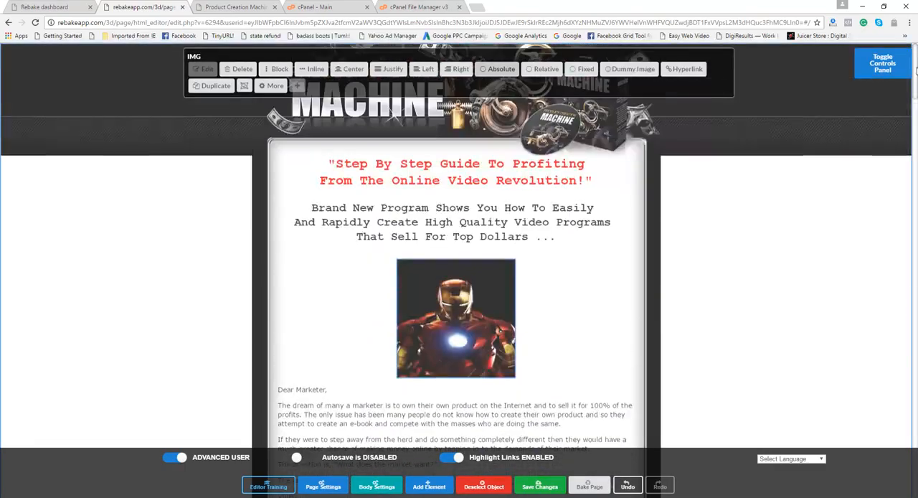
left_click(535, 488)
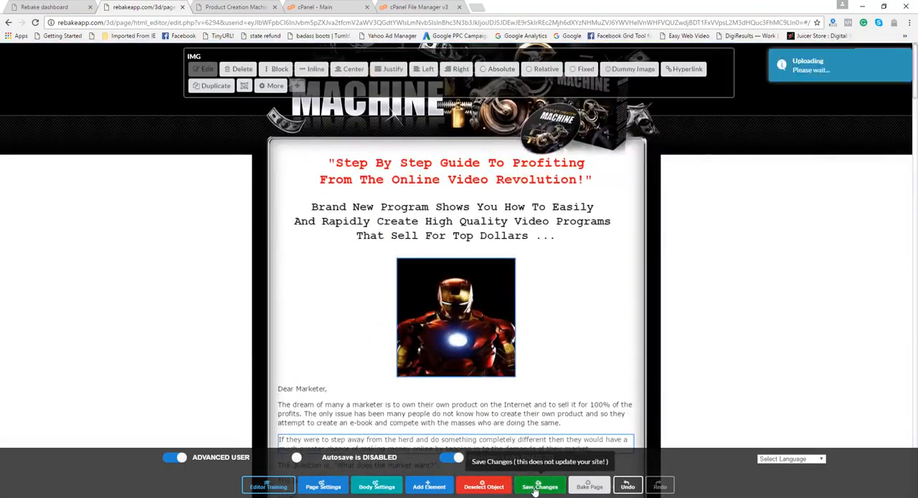
left_click(587, 487)
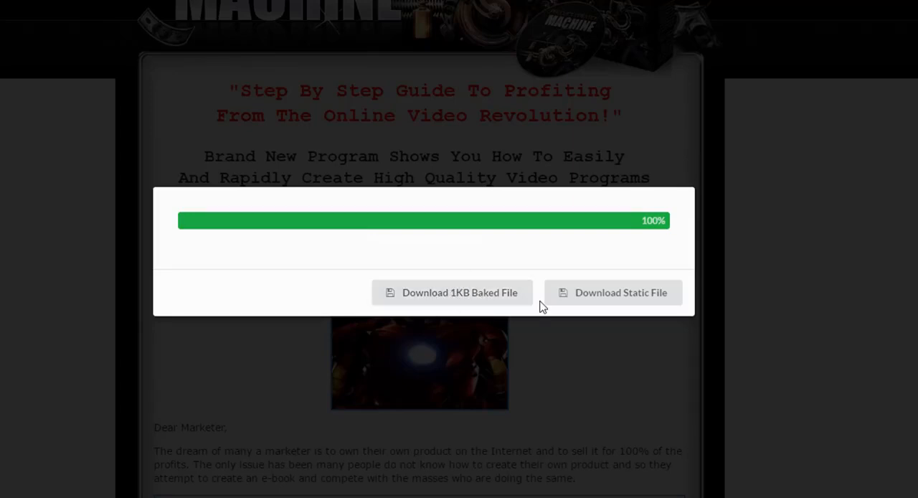
left_click(630, 299)
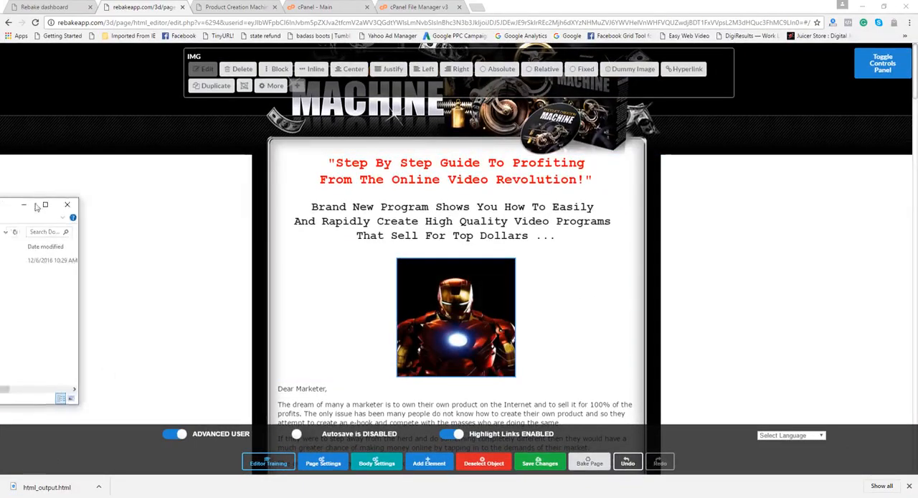
Rename the html_output file in the Downloads folder as index and move the folder window aside
left_click_drag(247, 166, 410, 166)
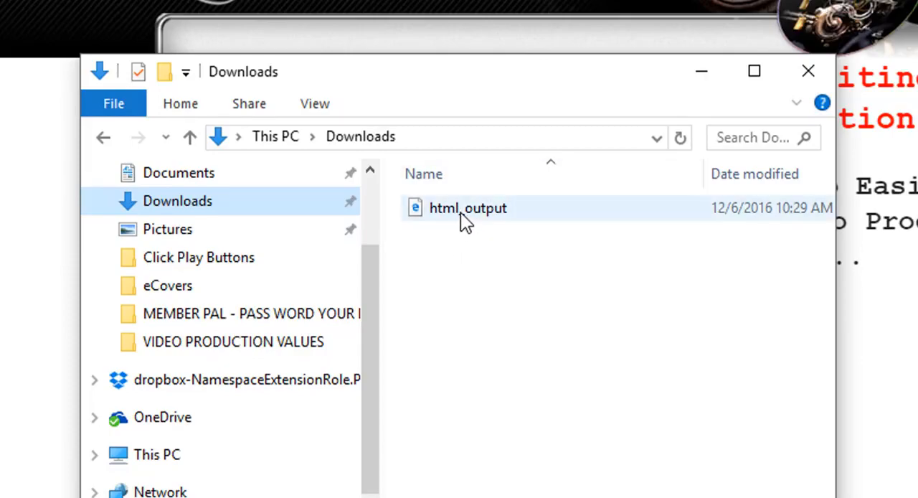
right_click(461, 212)
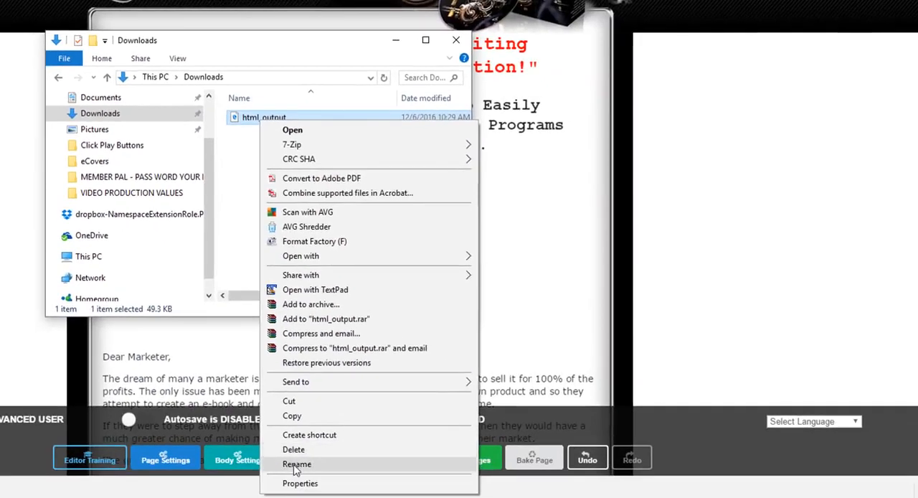
left_click(295, 464)
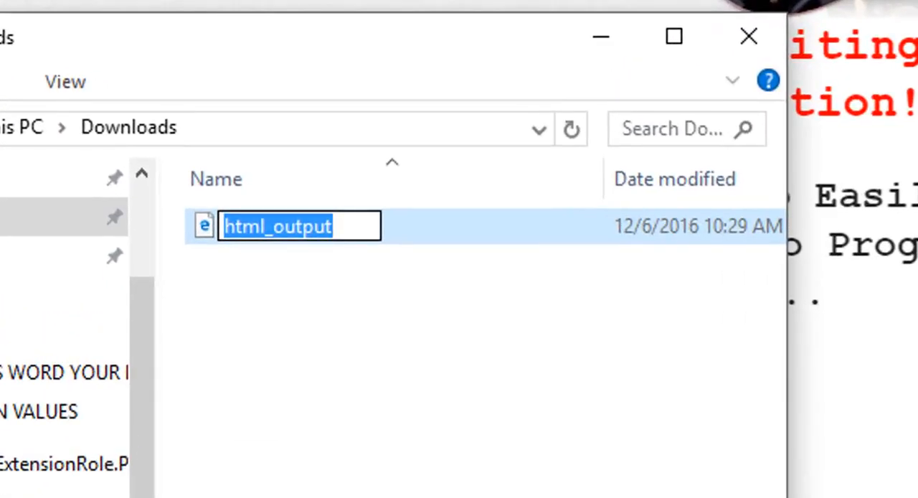
type("index")
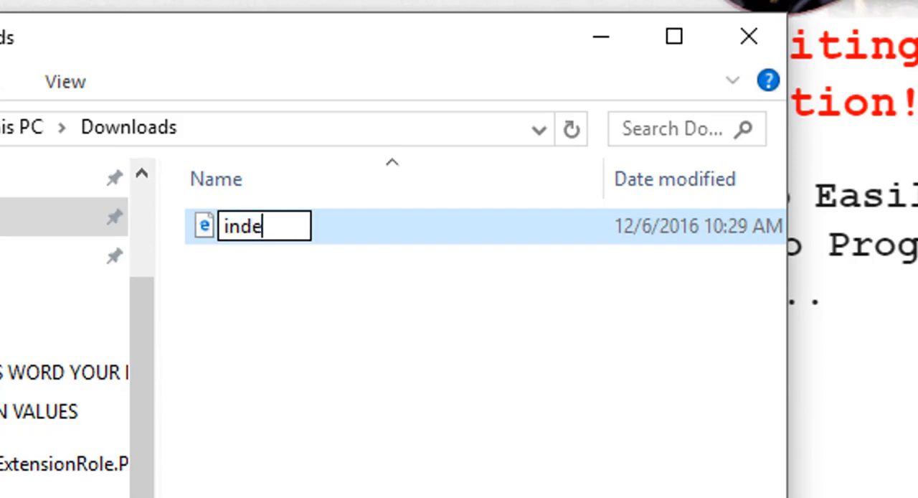
left_click(399, 490)
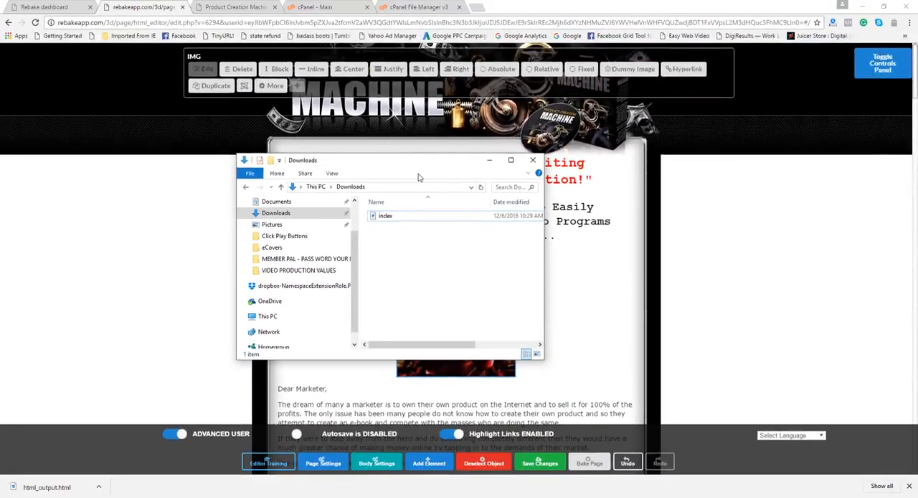
left_click_drag(419, 170, 0, 107)
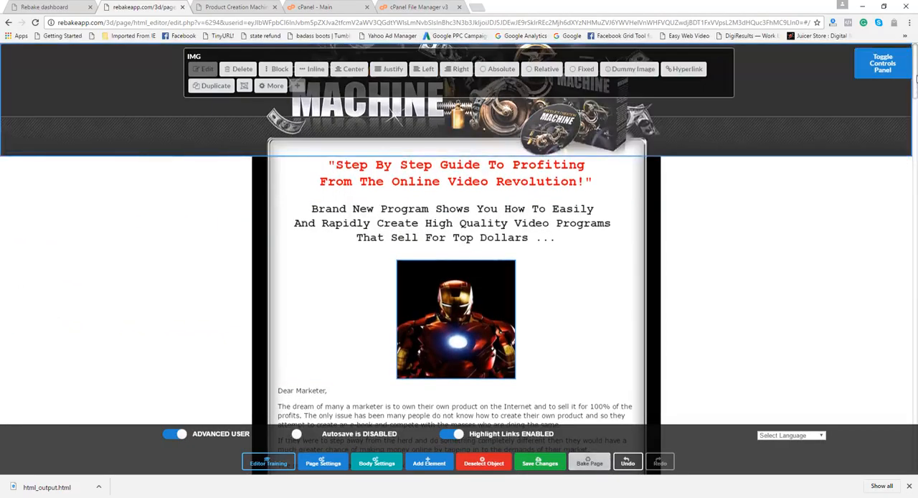
Close the home page editor and open the PCM-PP project for live editing from the Rebake dashboard
left_click(183, 8)
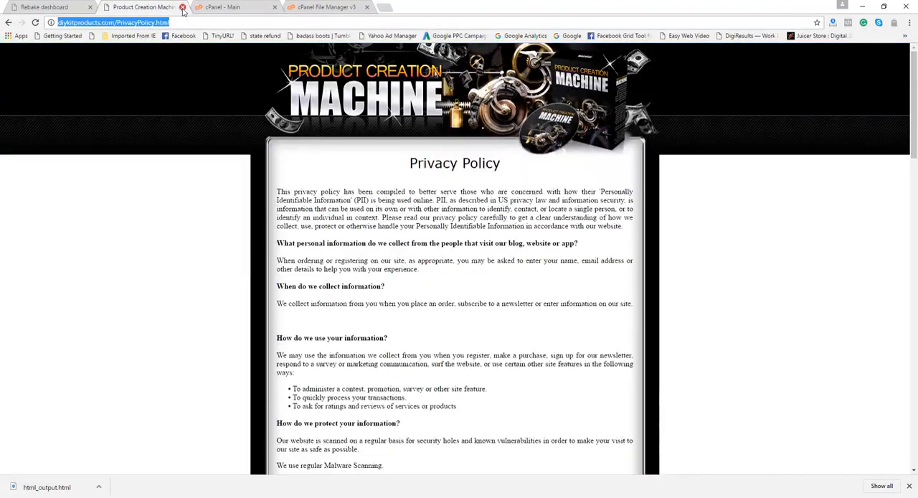
left_click(45, 9)
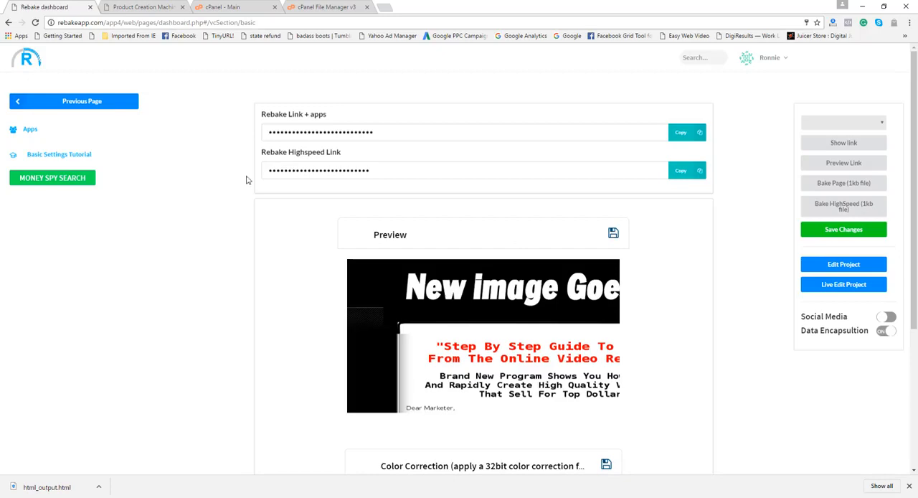
left_click(113, 100)
mouse_move(310, 332)
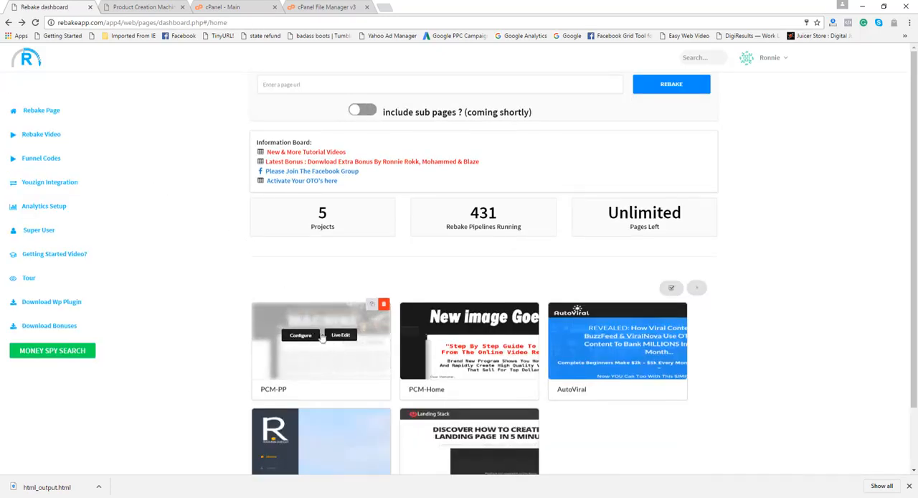
left_click(342, 338)
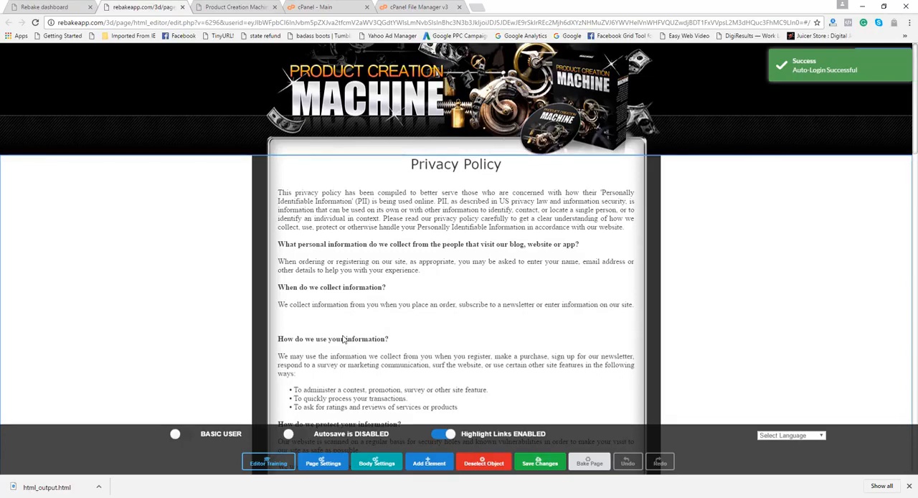
Save and bake the privacy policy page, download it as a static file and bring the Downloads folder into view
left_click(540, 463)
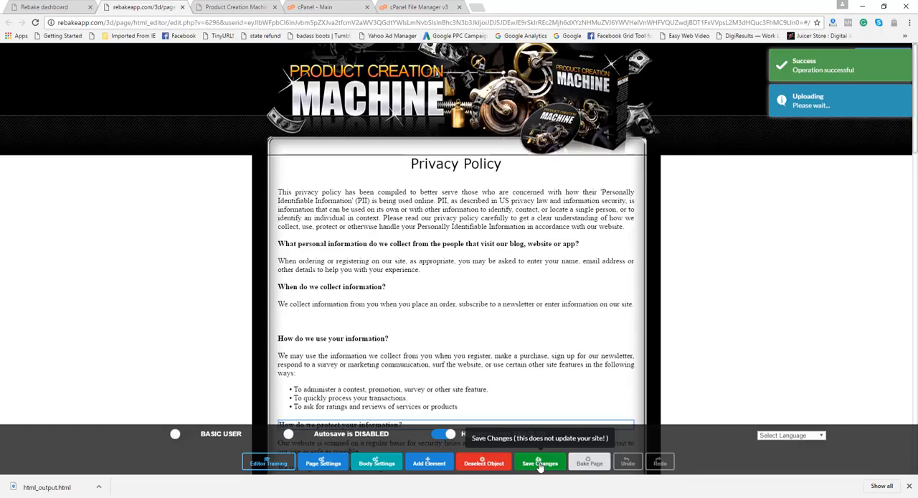
left_click(588, 464)
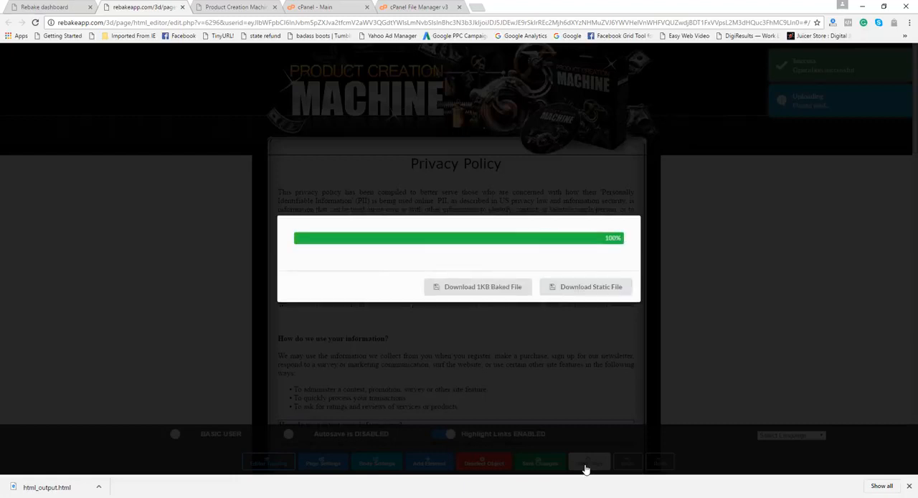
left_click(597, 292)
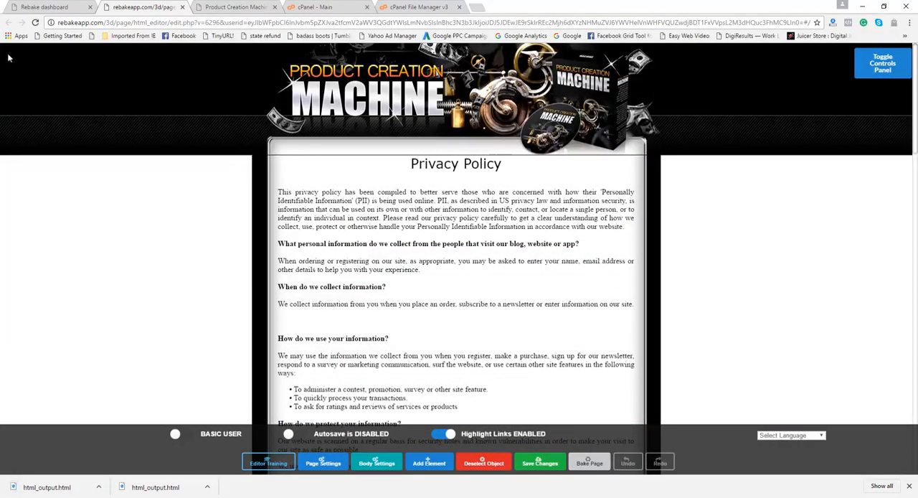
left_click_drag(0, 123, 452, 148)
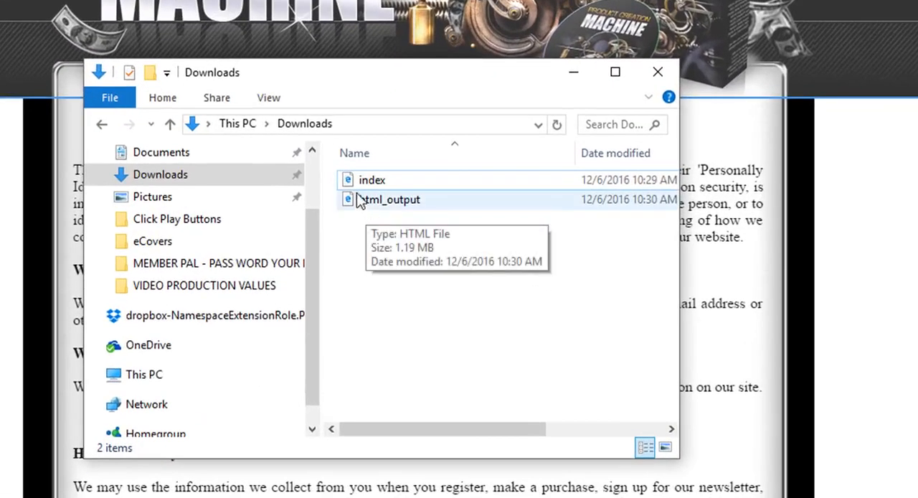
Rename the html_output file in the Downloads folder as PrivacyPolicy and move the folder window out of the way
left_click(367, 182)
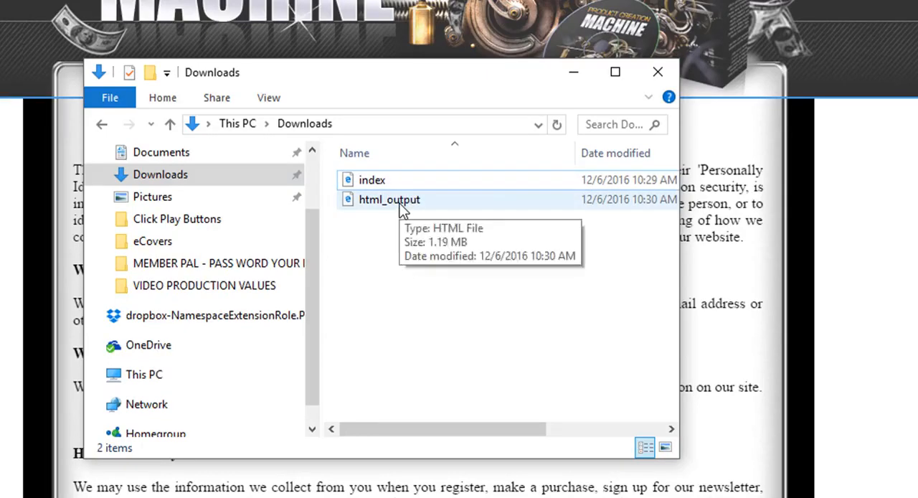
left_click(400, 206)
right_click(400, 204)
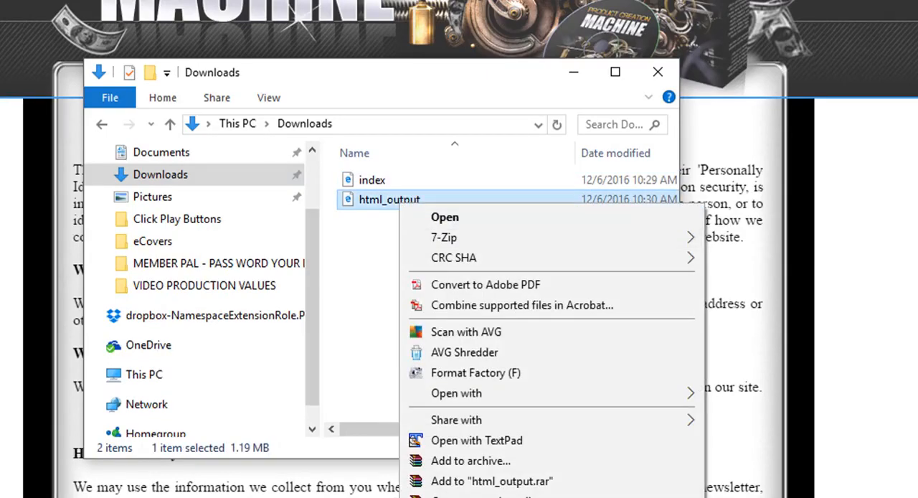
left_click(450, 496)
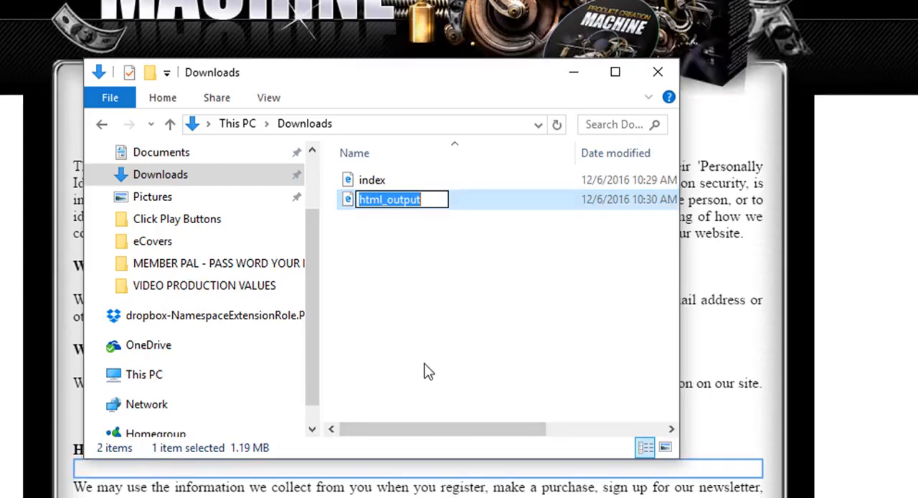
type("P")
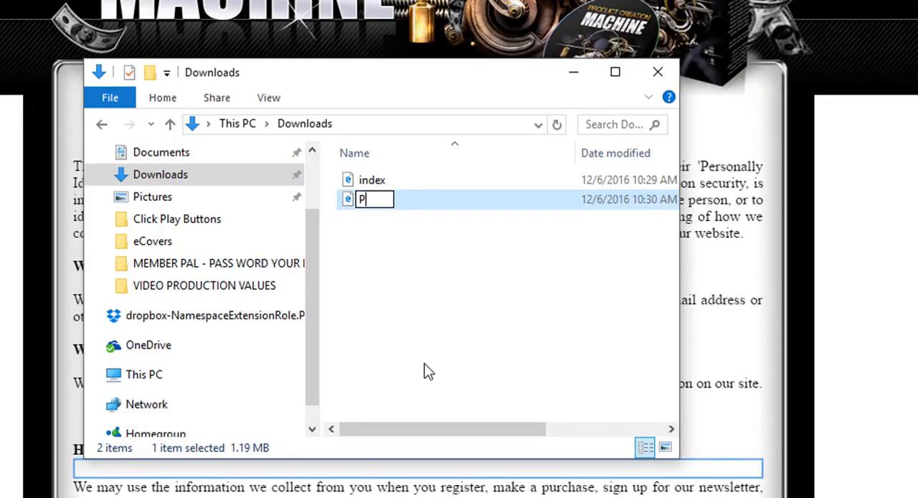
type("rivac")
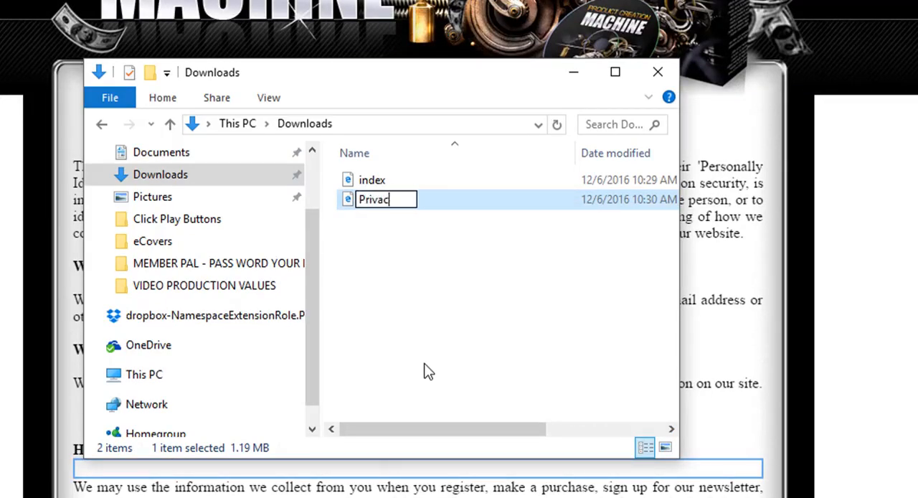
type("yPolicy")
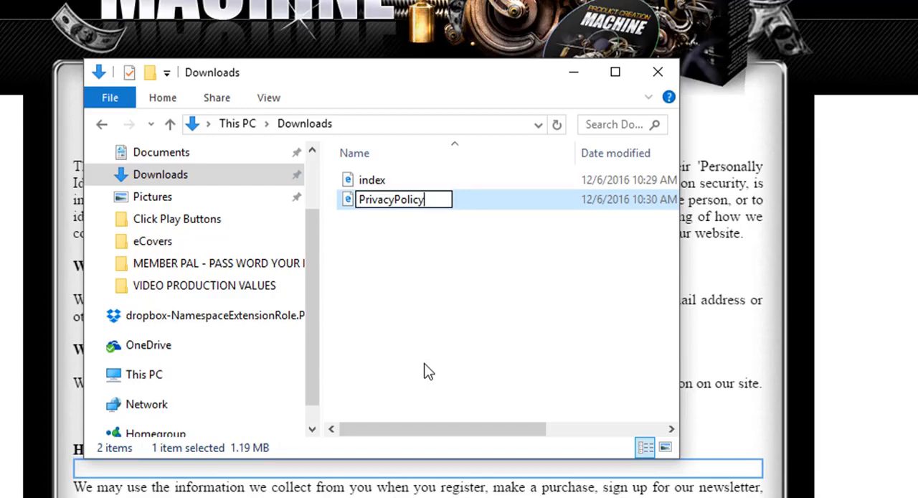
left_click(418, 290)
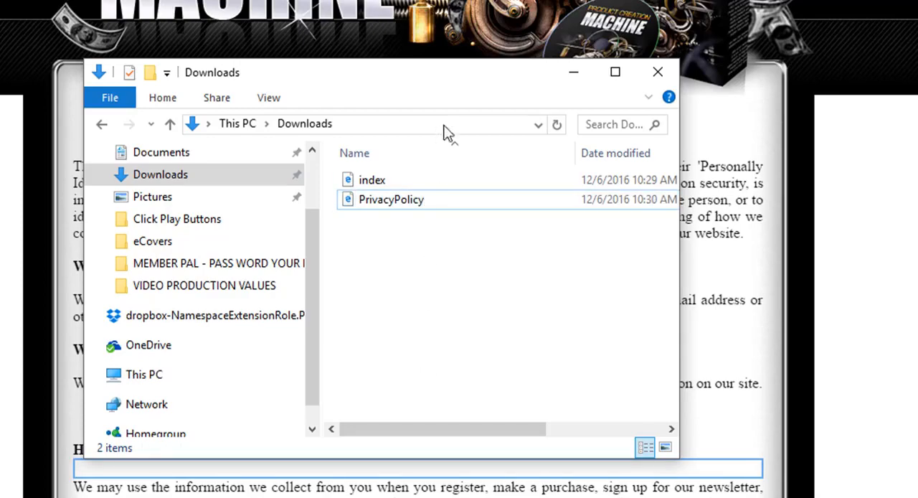
left_click_drag(435, 86, 0, 112)
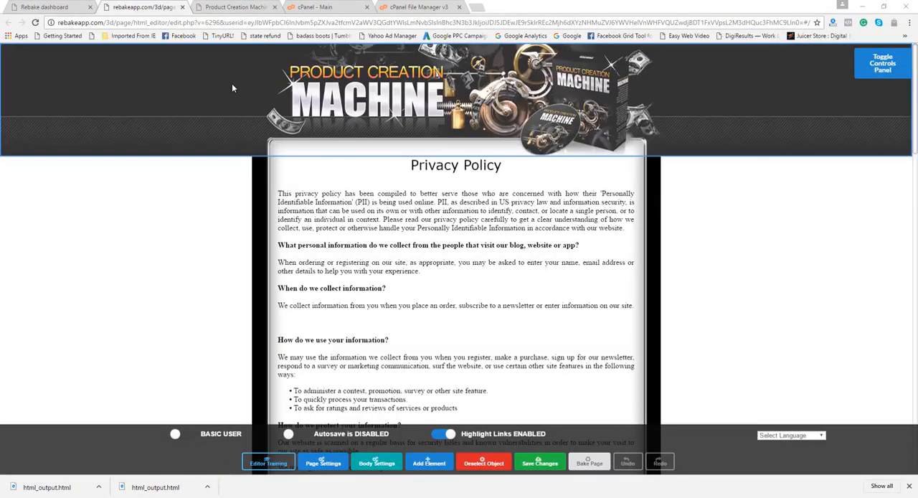
In the cPanel File Manager, move the old PrivacyPolicy.html and index.htm from the diykitproducts.com folder to the trash
left_click(421, 8)
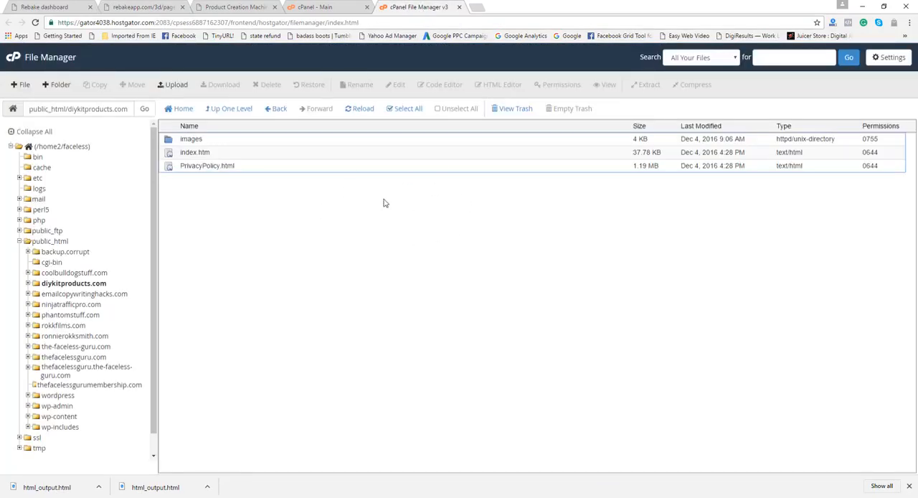
left_click(172, 168)
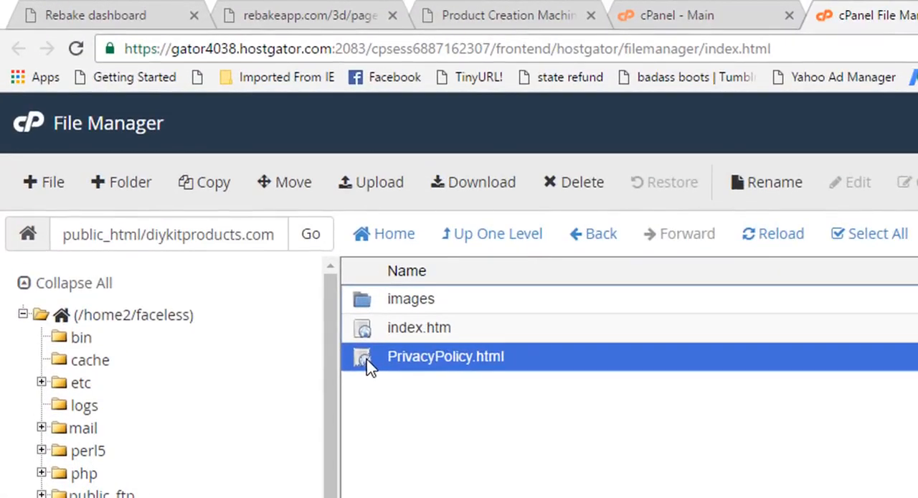
key("Delete")
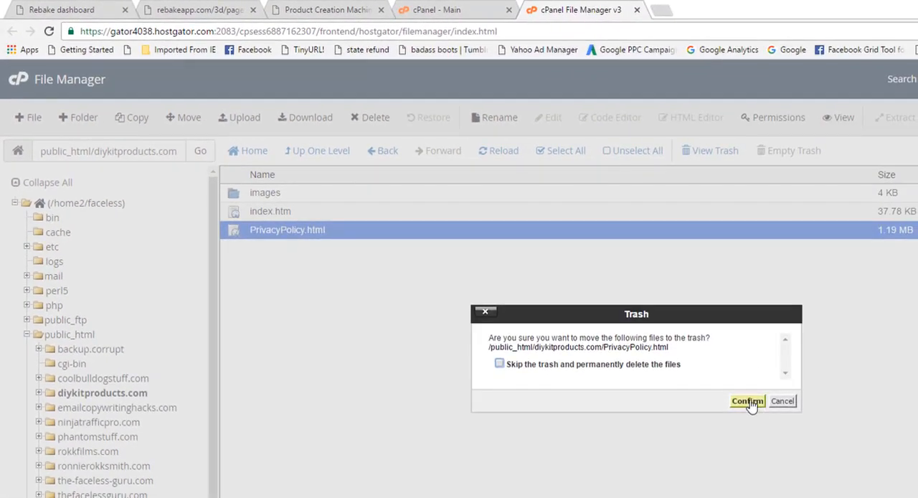
left_click(747, 401)
left_click(289, 213)
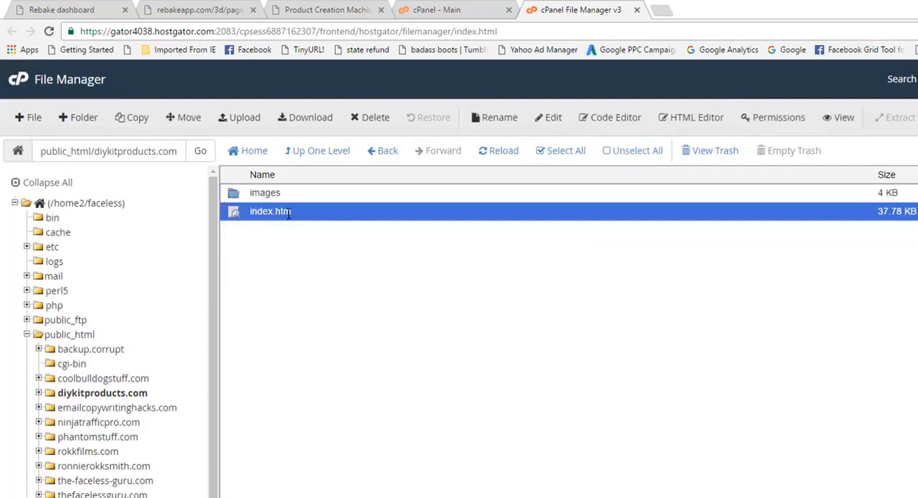
key("Delete")
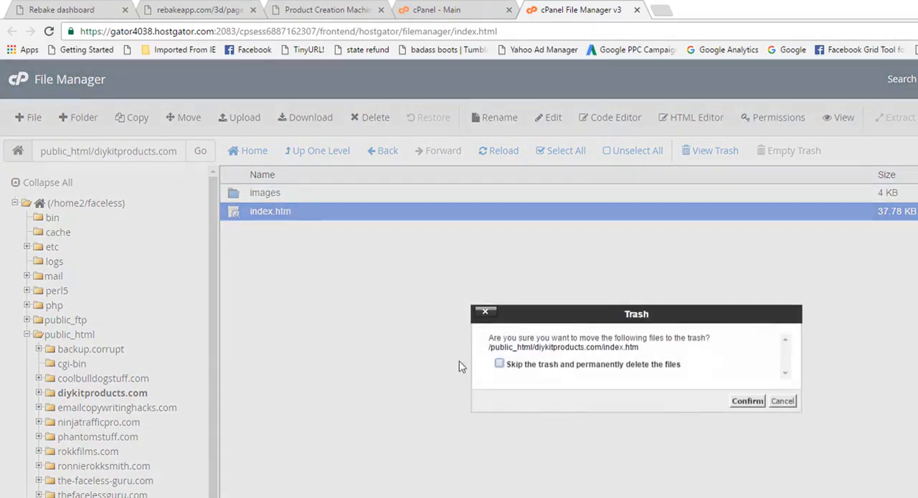
left_click(748, 401)
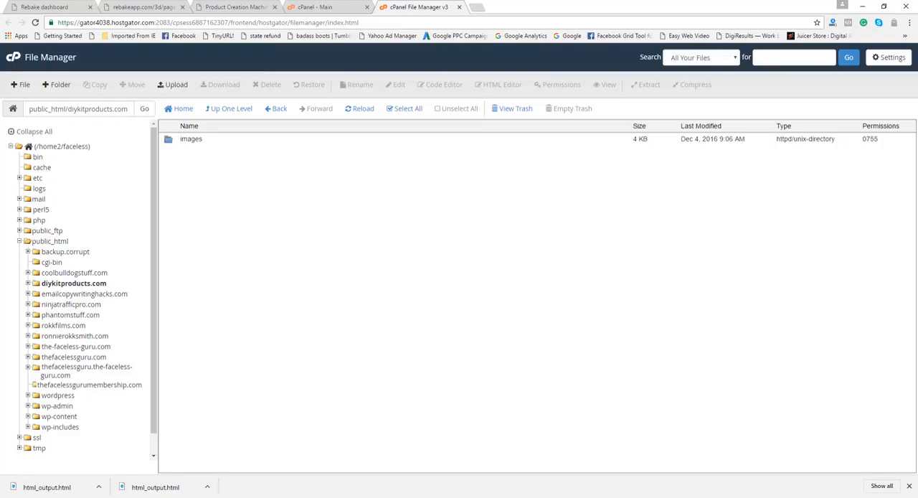
Switch to FileZilla, refresh the remote root folder and upload the index and PrivacyPolicy files to it from Downloads
left_click(192, 496)
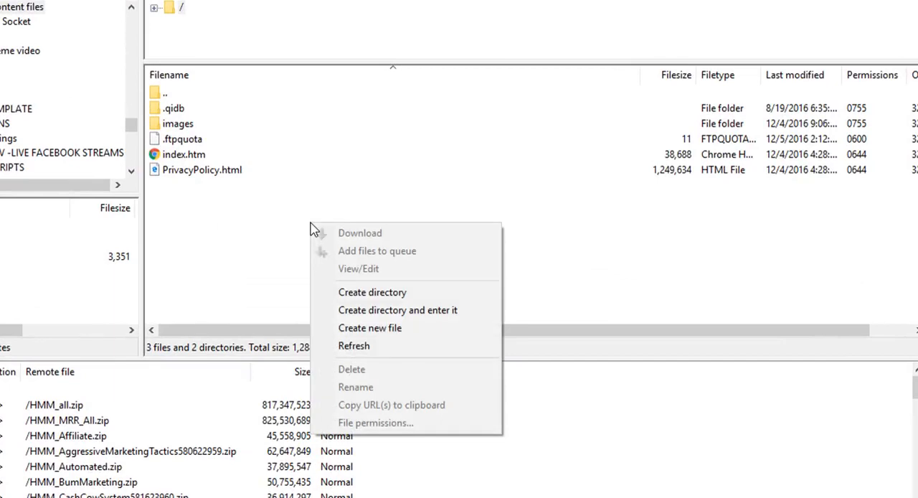
left_click(363, 346)
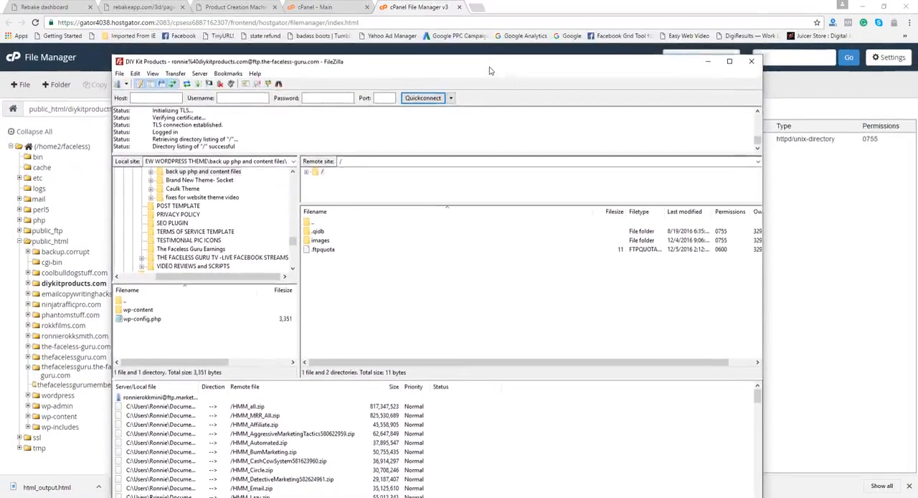
left_click_drag(490, 71, 482, 22)
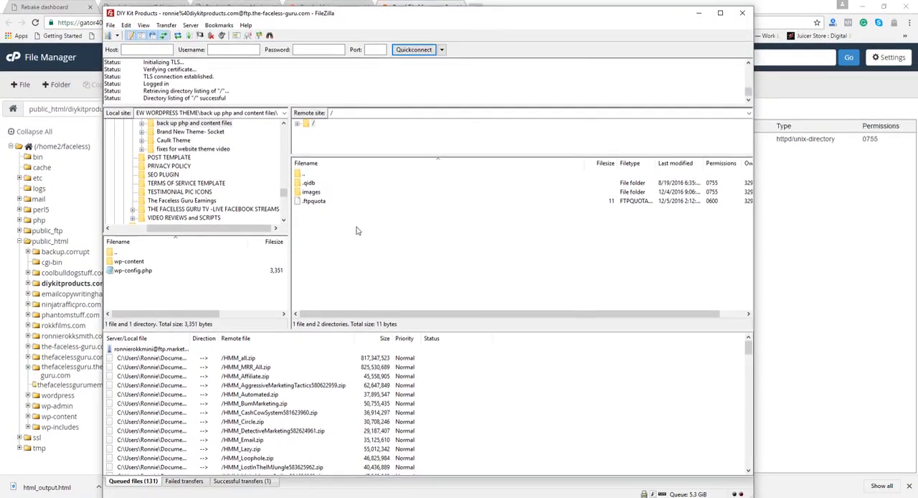
left_click_drag(0, 133, 580, 62)
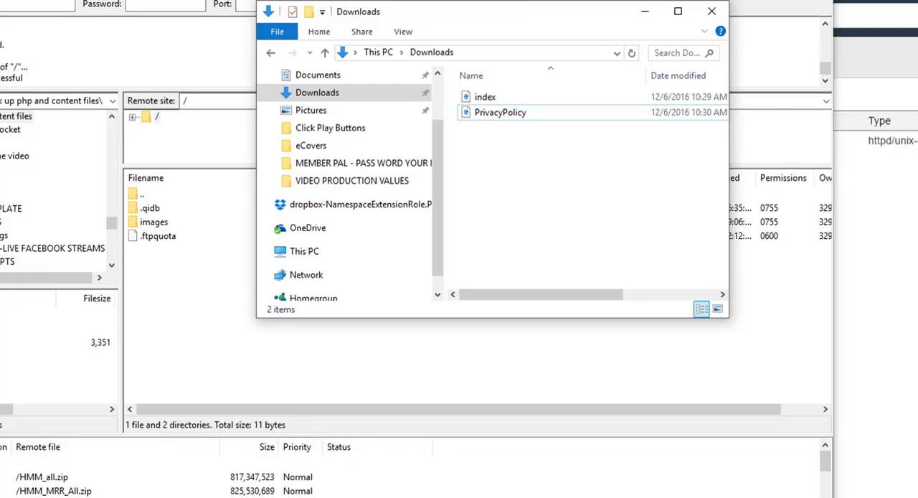
left_click_drag(482, 130, 201, 334)
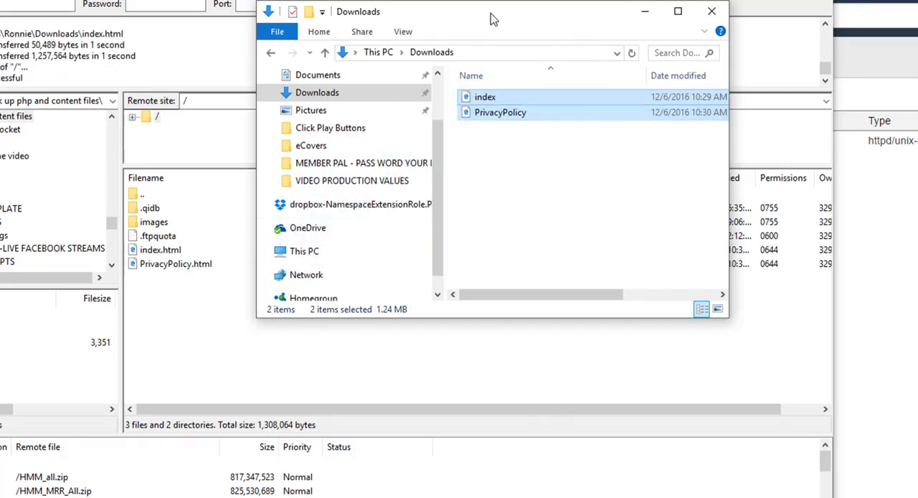
left_click_drag(504, 21, 1, 151)
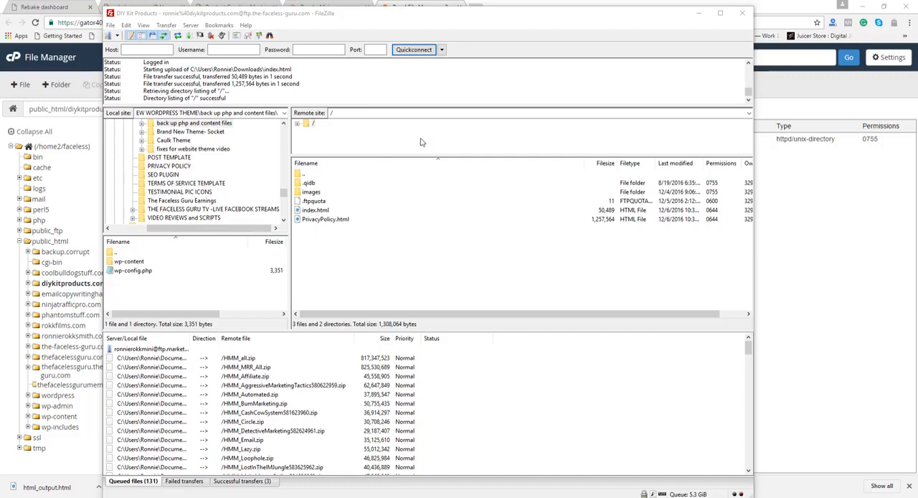
left_click(699, 15)
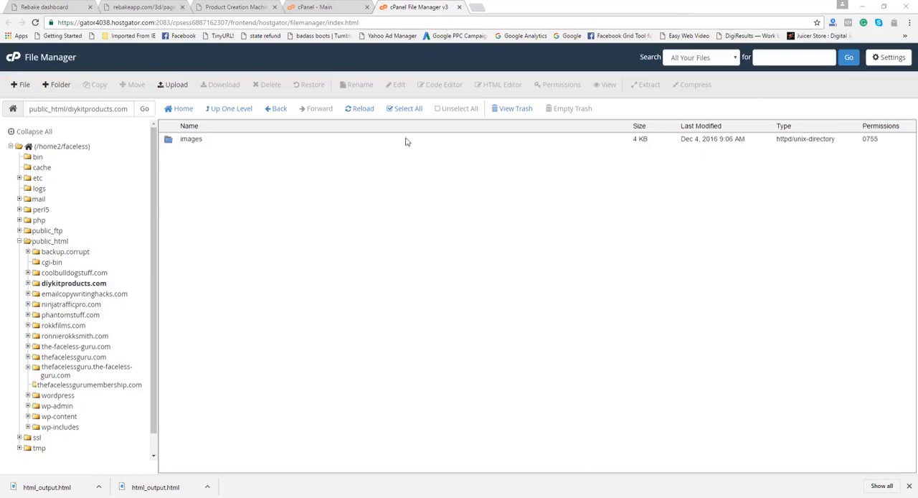
Reload the diykitproducts.com folder in the cPanel File Manager and move the FTP-uploaded PrivacyPolicy.html and index.html to the trash
left_click(364, 110)
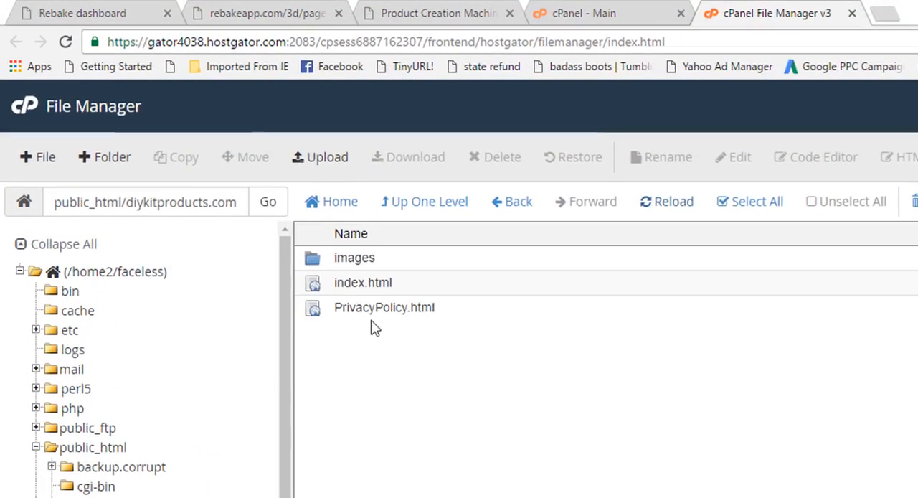
left_click(318, 314)
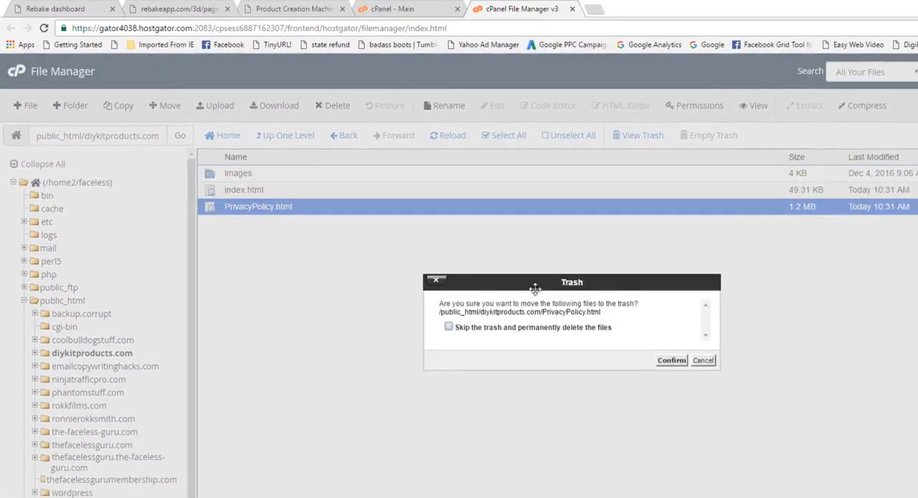
left_click(667, 365)
left_click(245, 191)
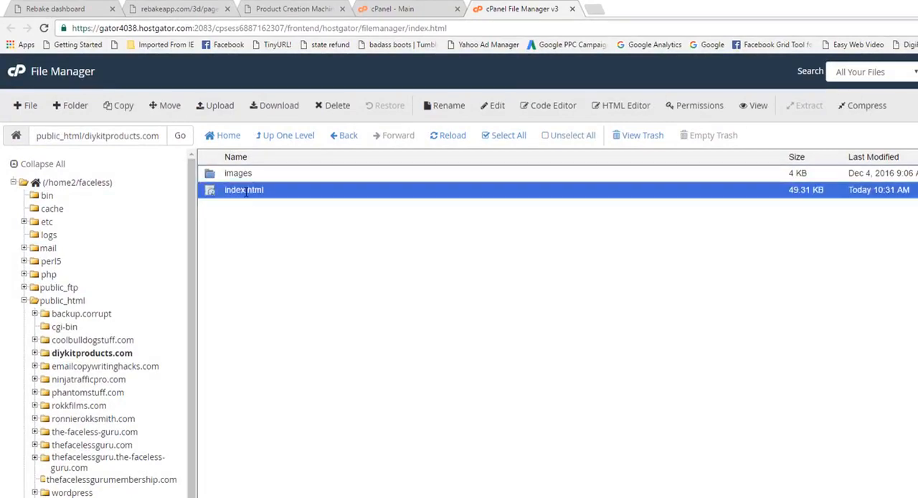
key("Delete")
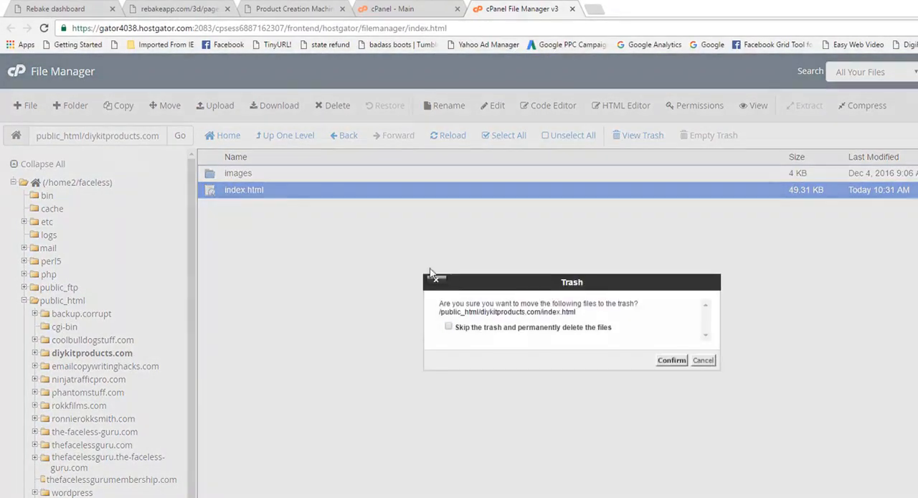
left_click(670, 365)
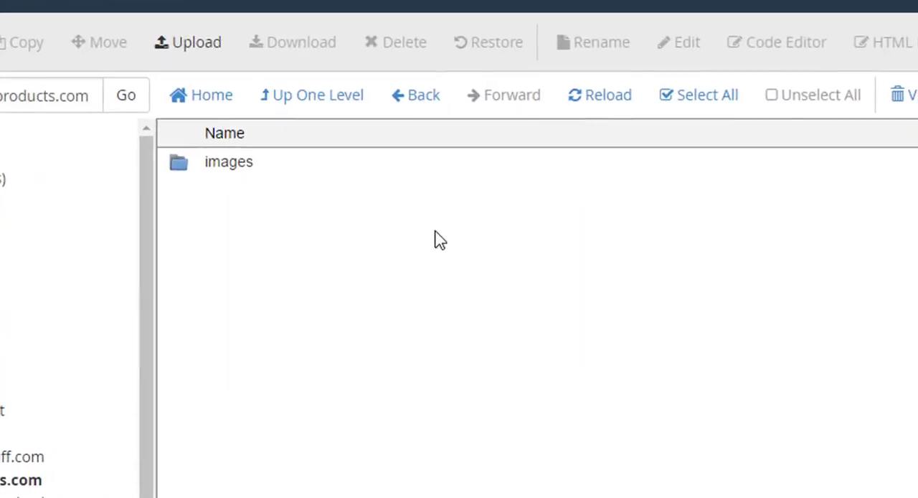
Upload the index file from the Downloads folder to diykitproducts.com through the File Manager's upload page
left_click(193, 44)
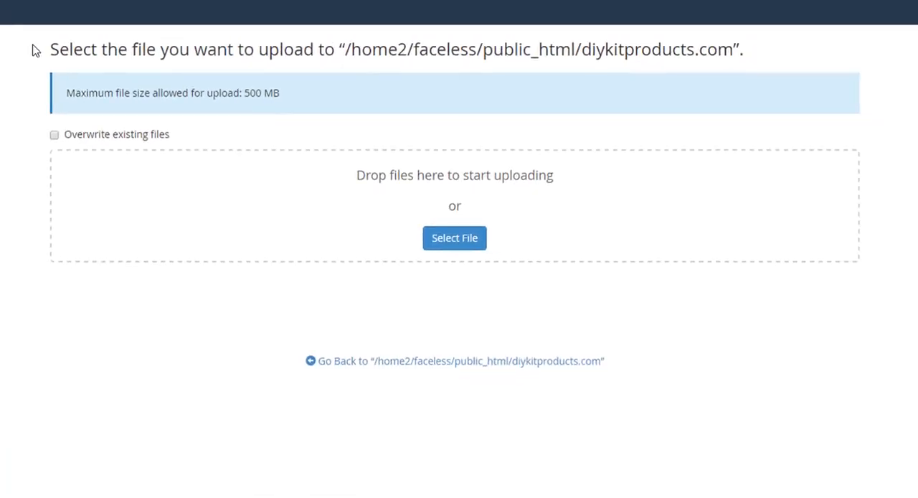
left_click(448, 249)
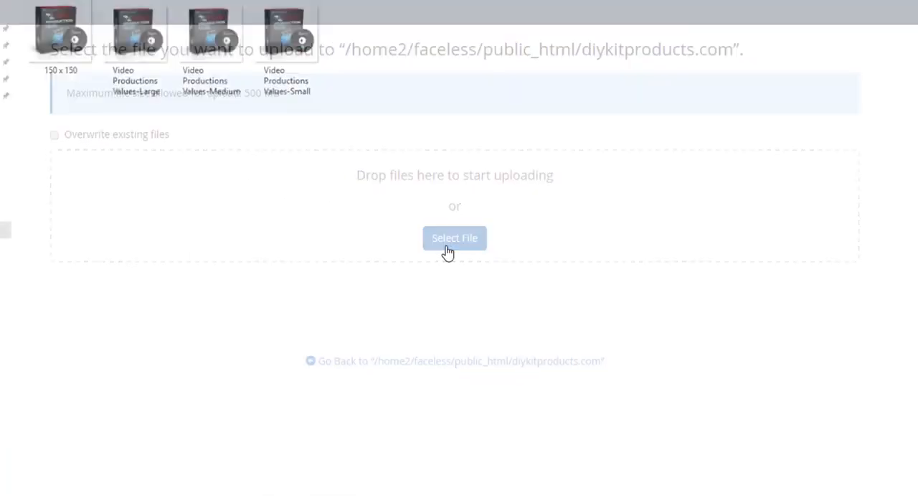
left_click(45, 149)
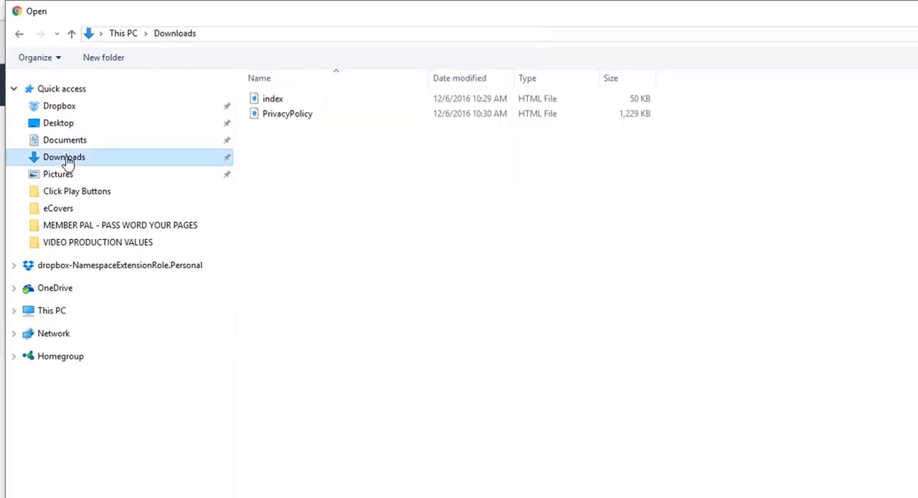
left_click(279, 101)
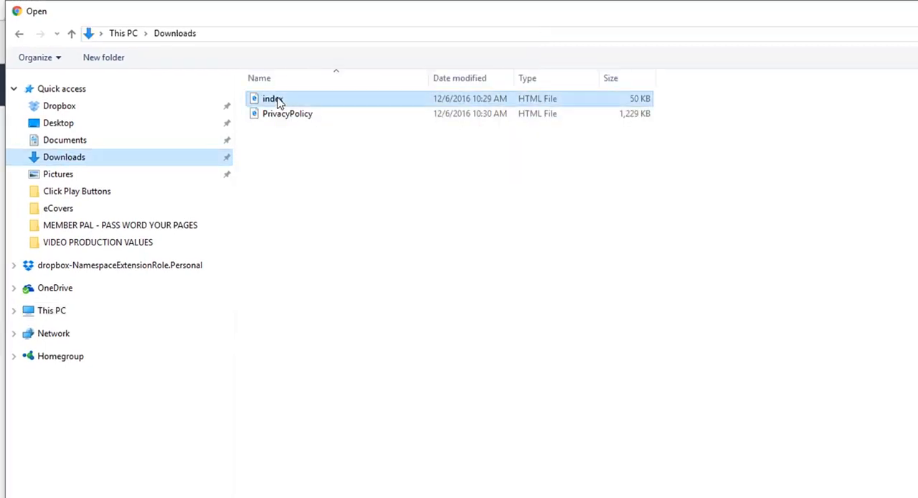
left_click(266, 132)
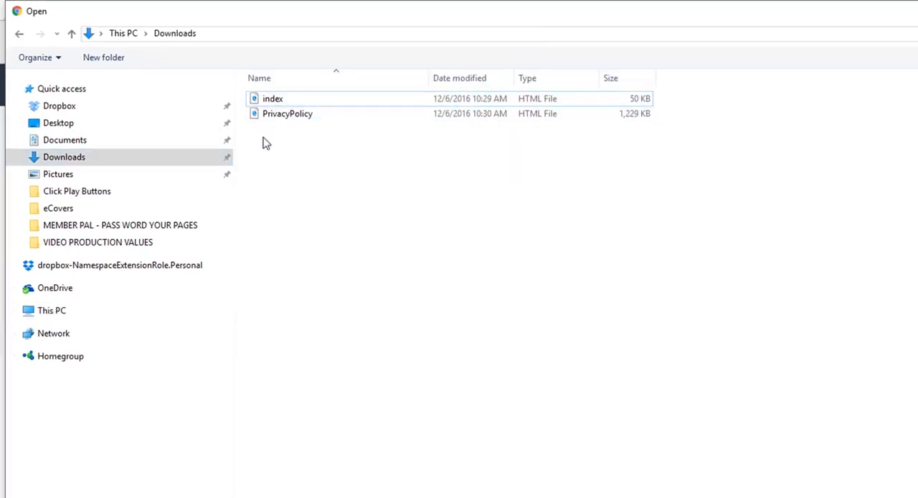
left_click(274, 102)
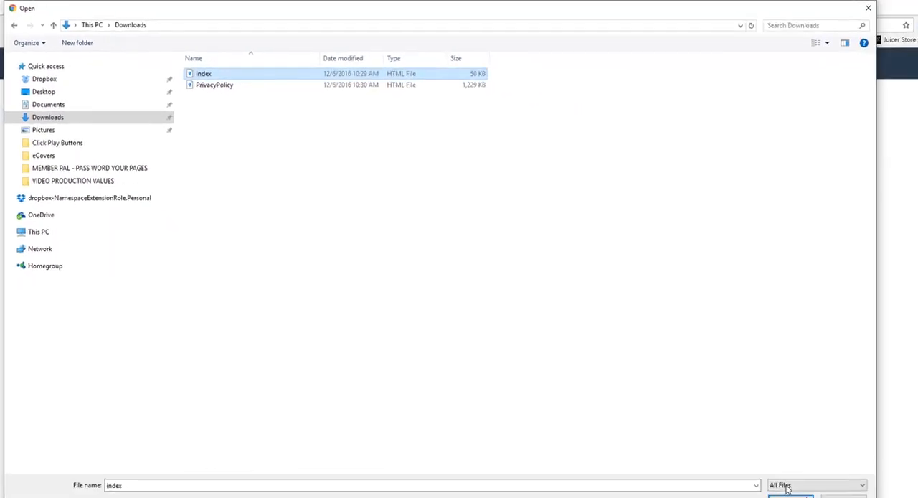
left_click(790, 496)
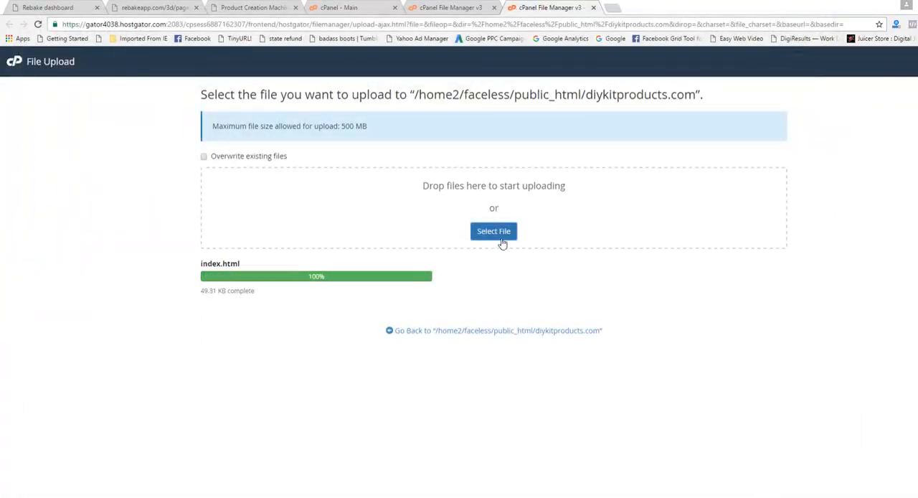
Upload the PrivacyPolicy file from Downloads to the same site folder and return to the diykitproducts.com file listing
left_click(500, 236)
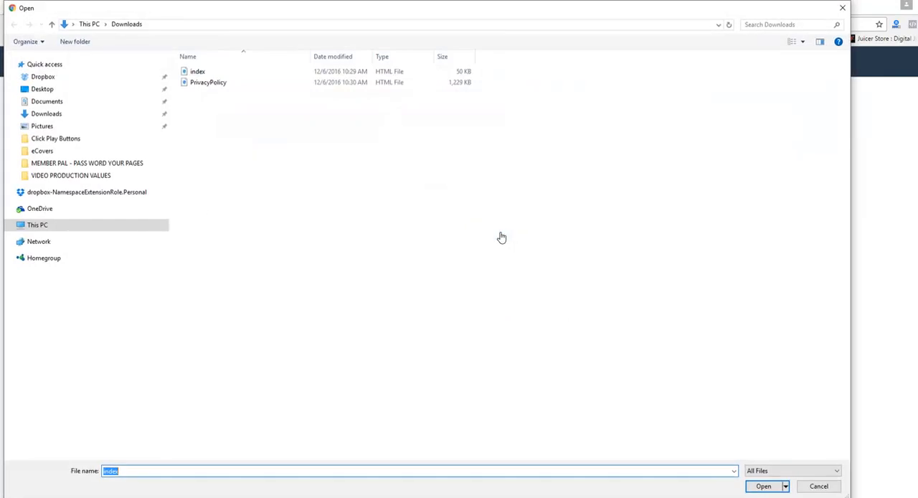
double_click(218, 83)
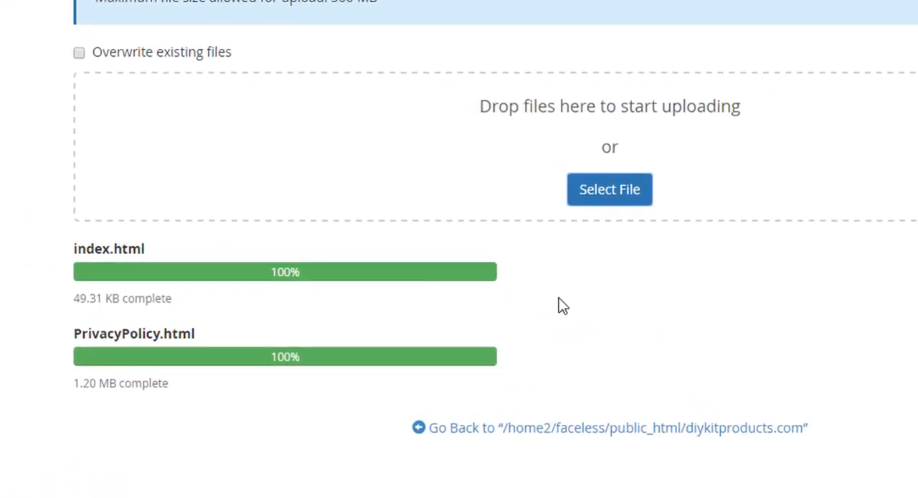
left_click(480, 433)
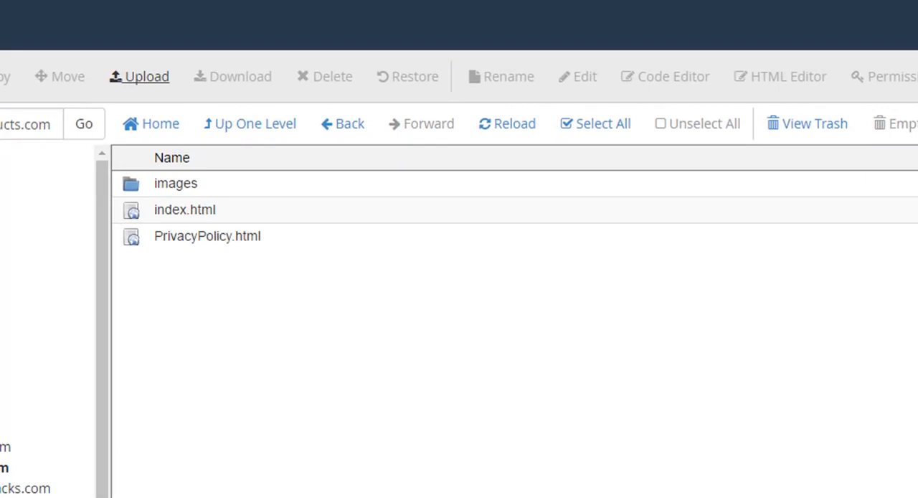
Reload the live privacy policy page, and open and reload the diykitproducts.com home page to check the uploaded versions
left_click(224, 7)
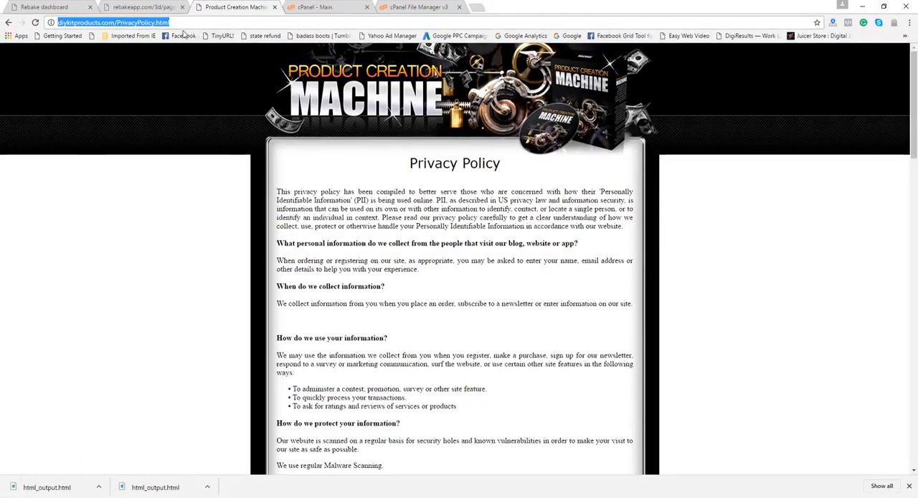
left_click(36, 23)
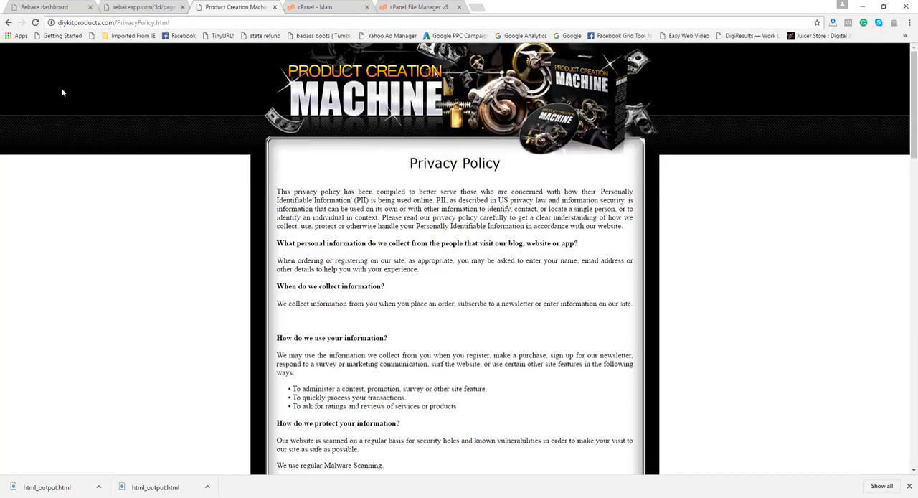
left_click(173, 23)
left_click(174, 23)
left_click_drag(171, 23, 117, 22)
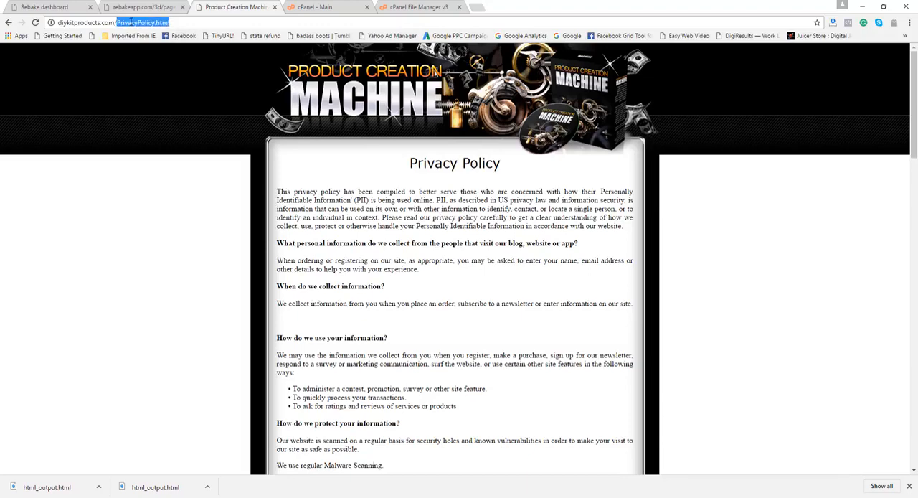
key("BackSpace")
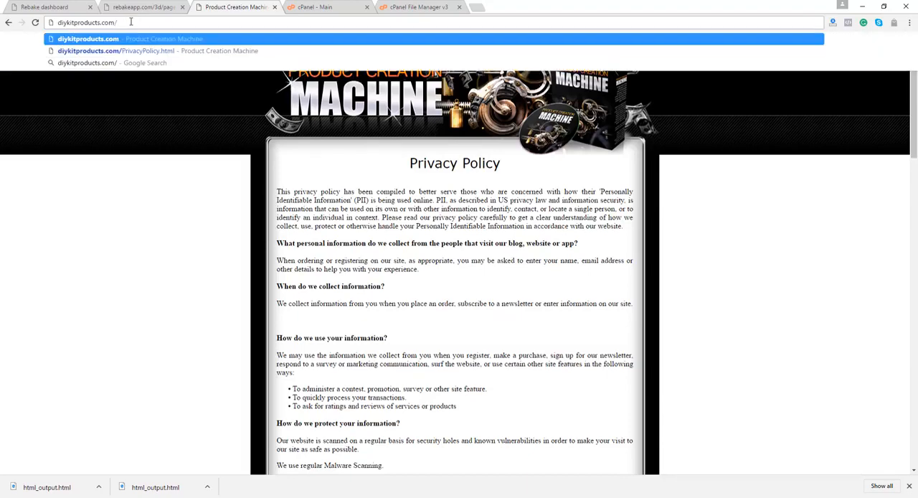
key("Return")
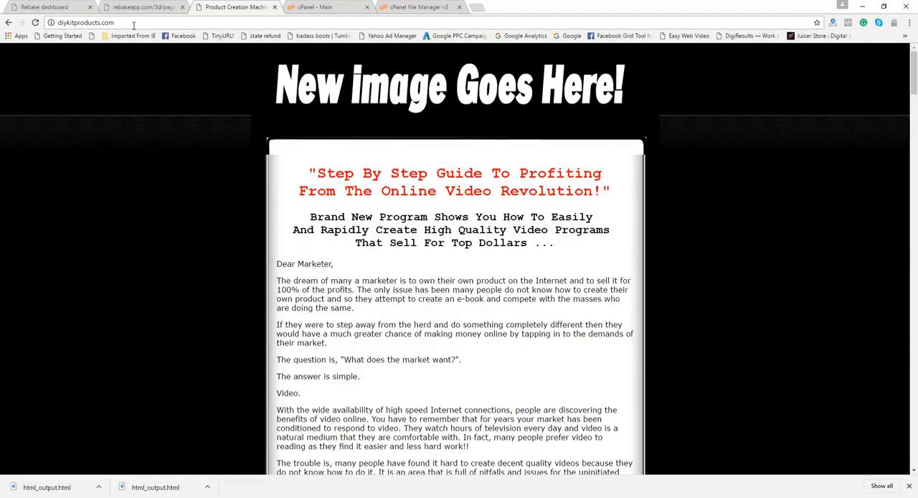
left_click(36, 23)
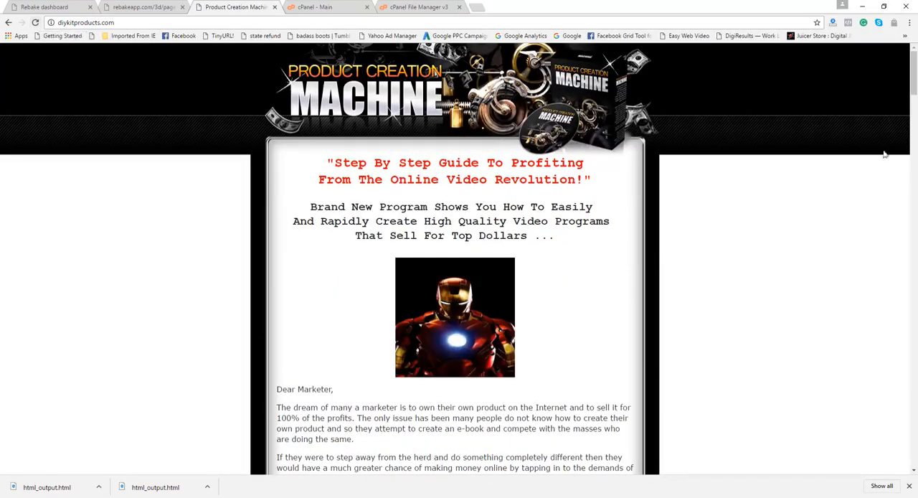
mouse_move(914, 82)
left_mouse_down()
mouse_move(917, 137)
mouse_move(915, 77)
left_mouse_up()
Return to the Rebake dashboard's project list and open the PCM-Home project for live editing
left_click(71, 9)
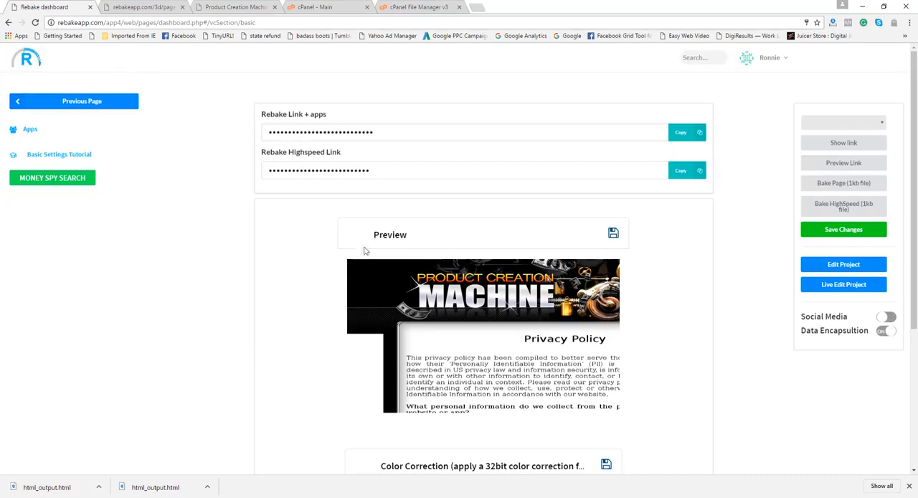
left_click(119, 100)
mouse_move(473, 331)
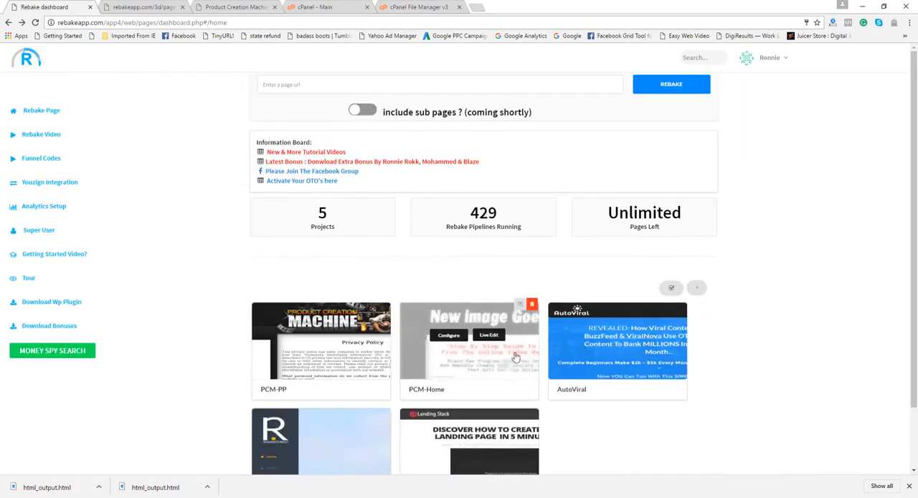
left_click(490, 337)
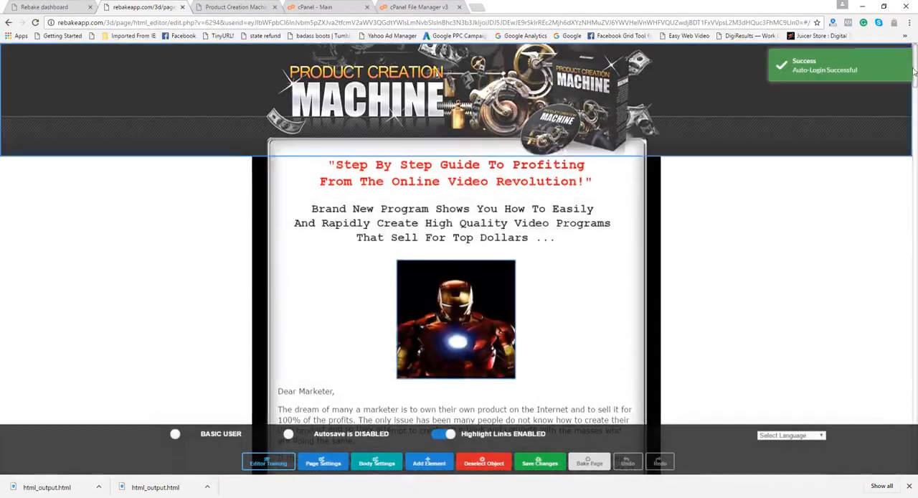
Delete the Iron Man image below the headline text on the PCM-Home page
left_click_drag(915, 63, 914, 72)
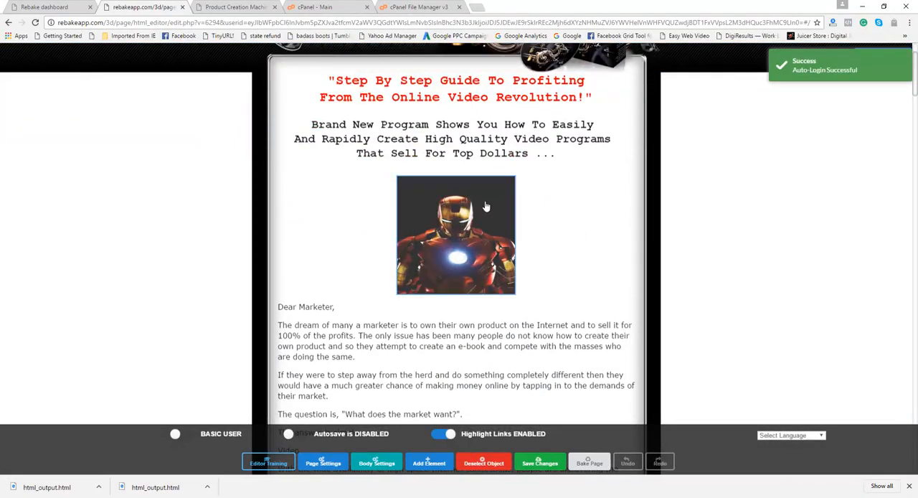
left_click(486, 207)
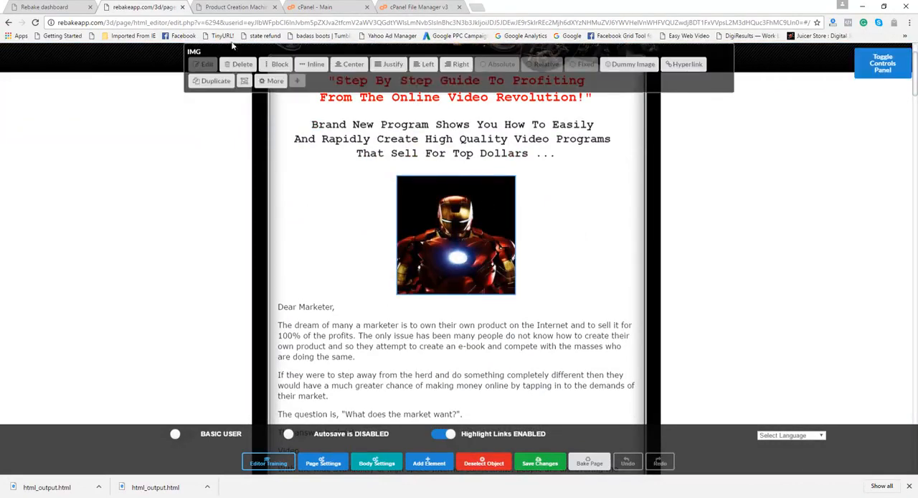
left_click(243, 65)
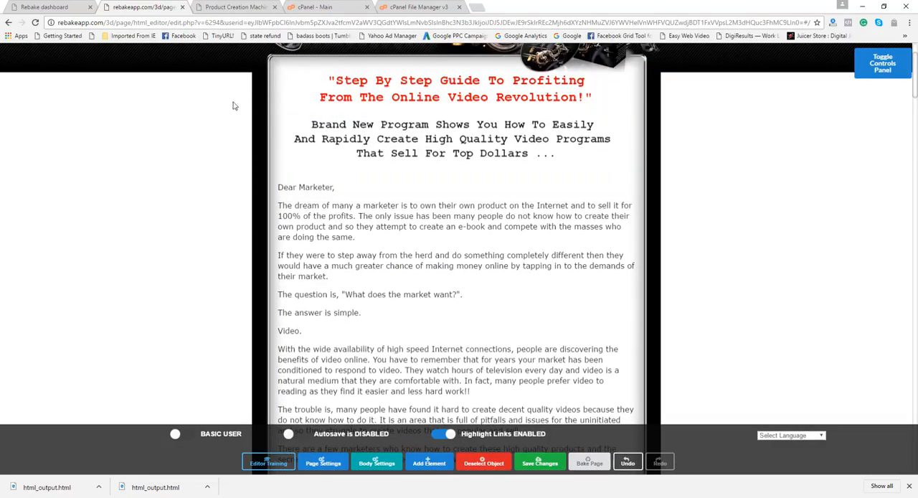
Save the edited page, bake it and download it as a static file, and reload the live home page for comparison
left_click(540, 465)
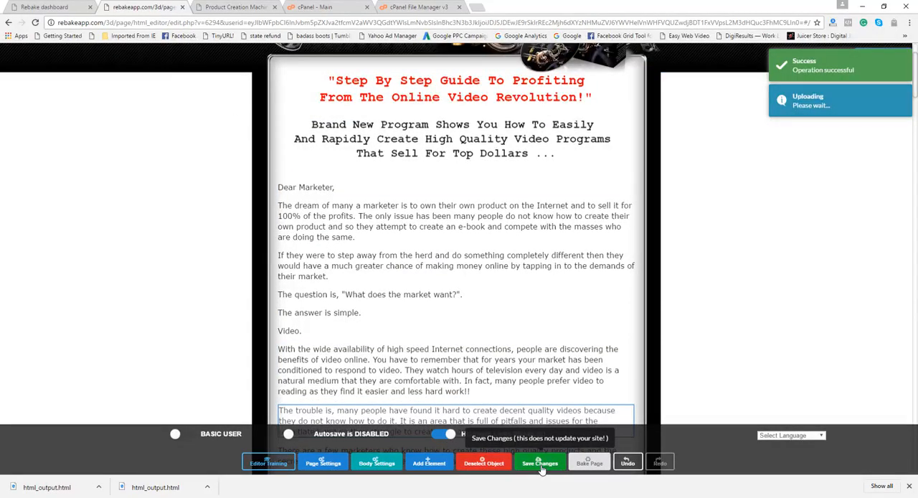
left_click(589, 463)
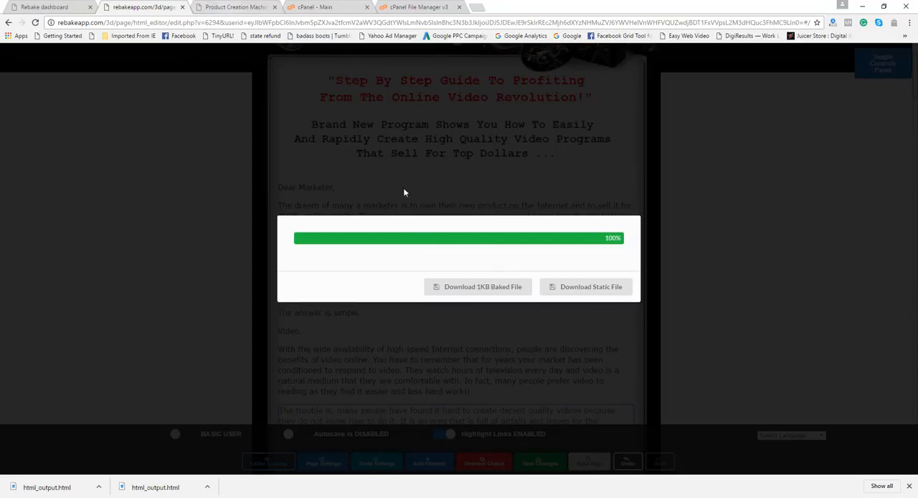
left_click(590, 286)
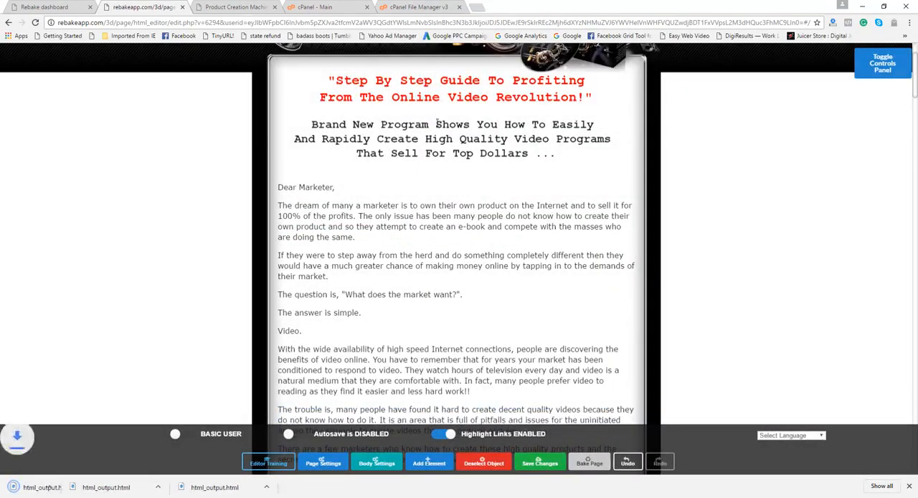
left_click(243, 7)
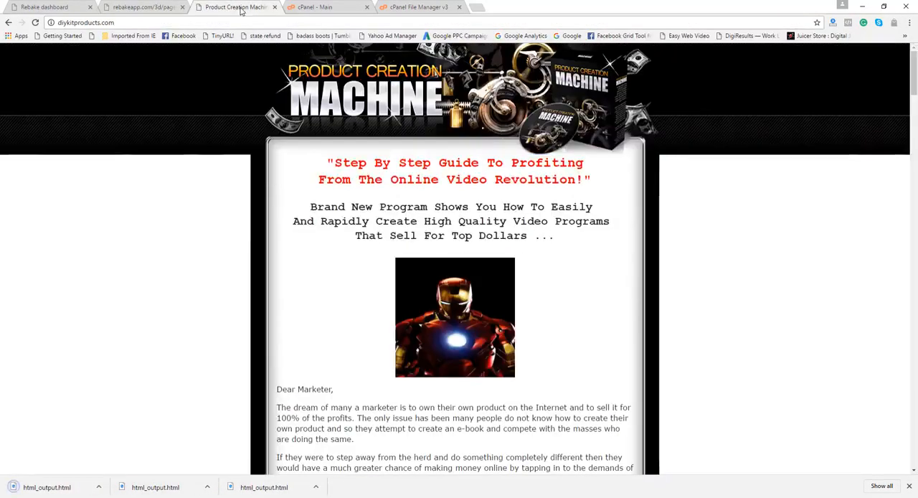
left_click(36, 23)
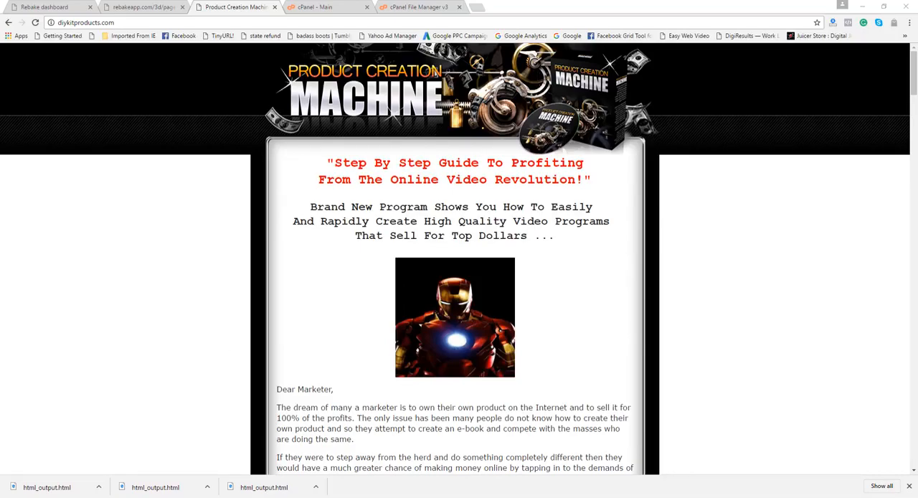
Bring the Downloads folder window into view and delete the old index file from it
left_click_drag(0, 272, 438, 169)
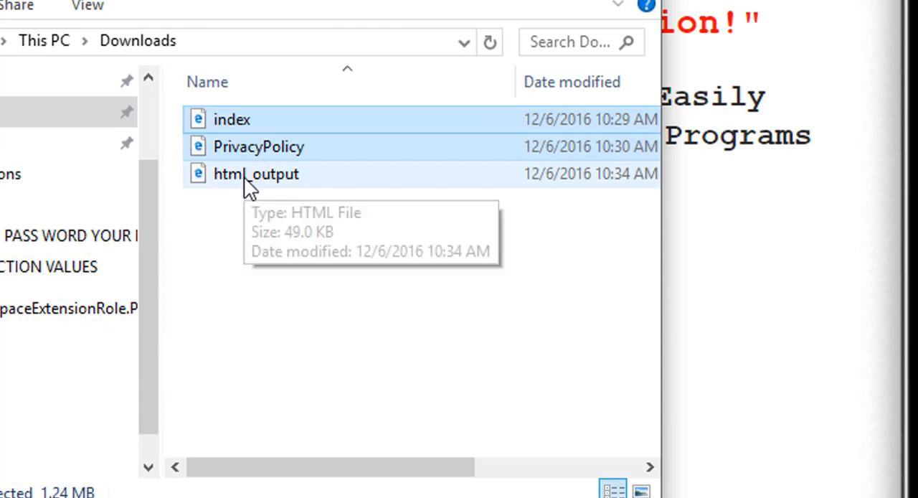
left_click(244, 118)
right_click(242, 118)
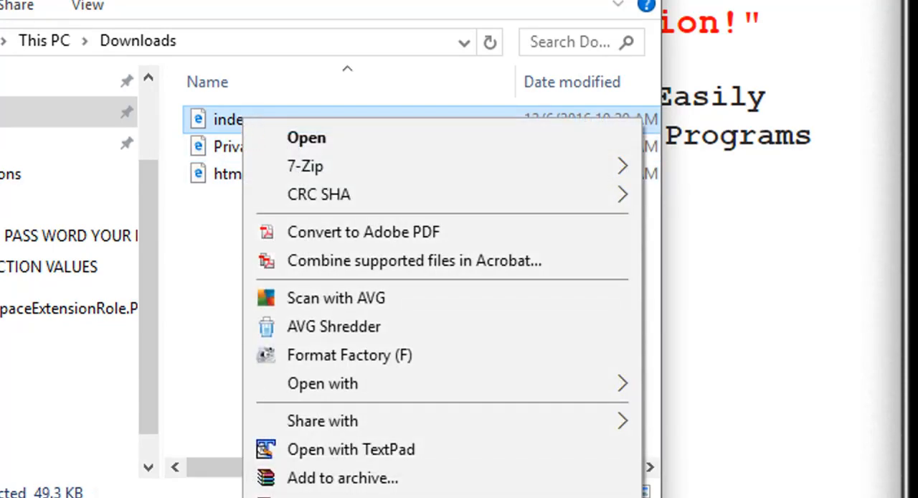
left_click(262, 497)
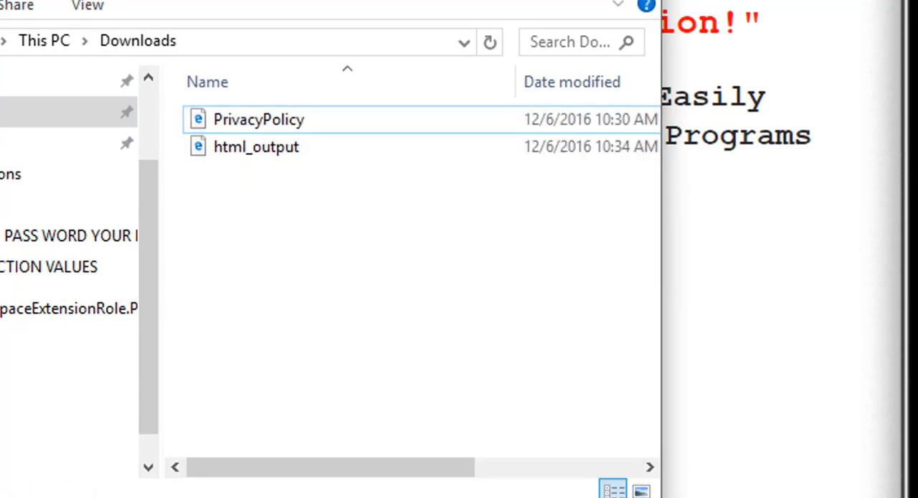
Rename the newly downloaded html_output file as index
right_click(270, 155)
left_click(337, 496)
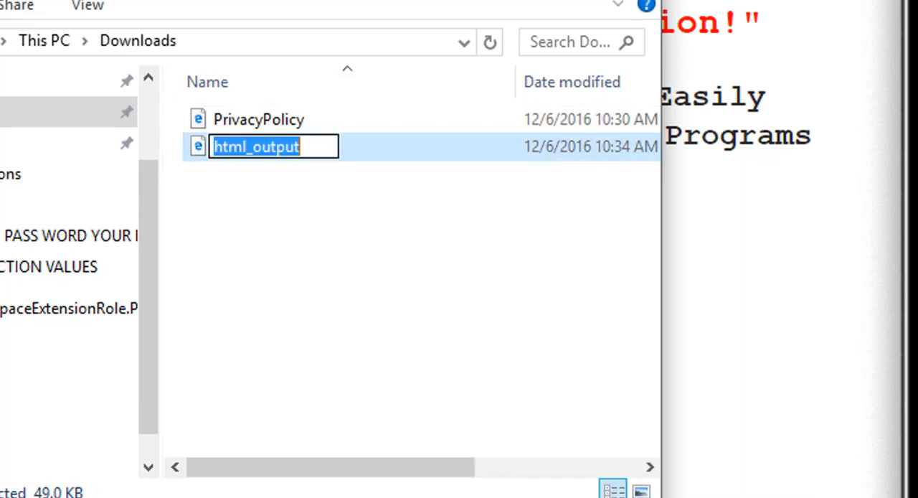
type("index")
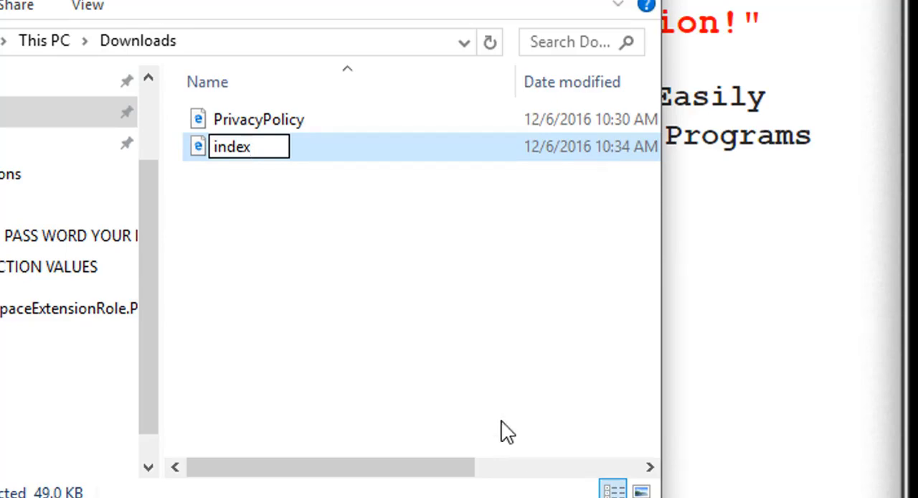
left_click(365, 318)
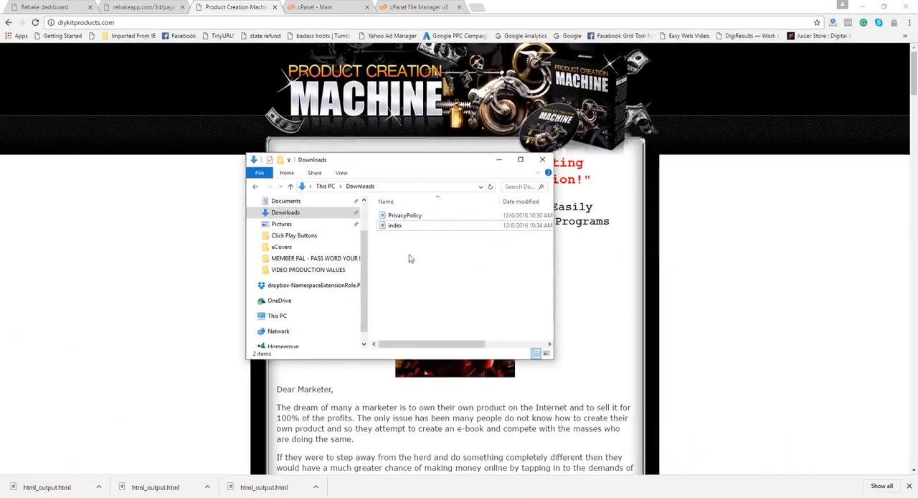
Switch to FileZilla and upload the new index file from Downloads to the remote root, overwriting the existing one
left_click_drag(424, 168, 2, 158)
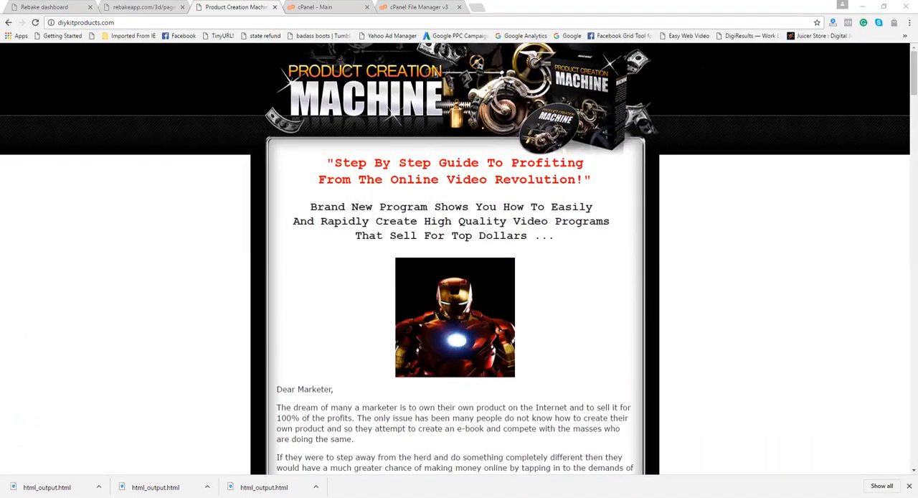
key("alt+Tab")
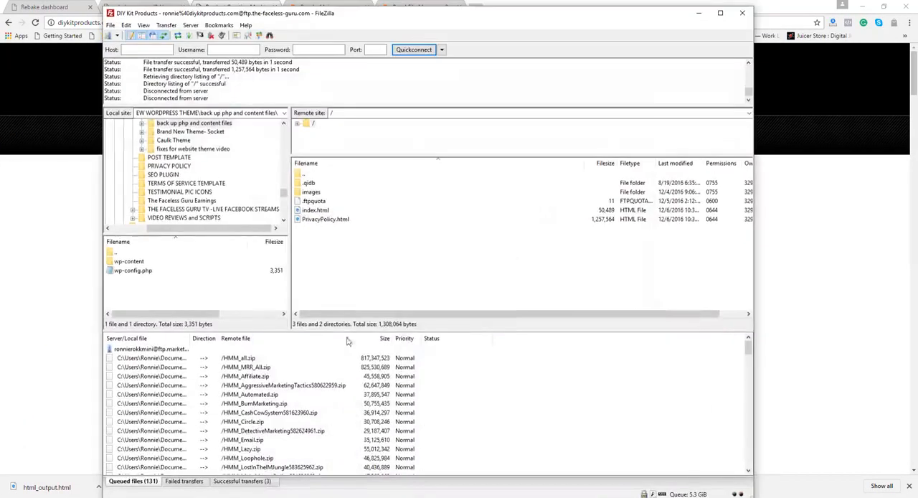
left_click_drag(1, 208, 404, 244)
left_click(479, 319)
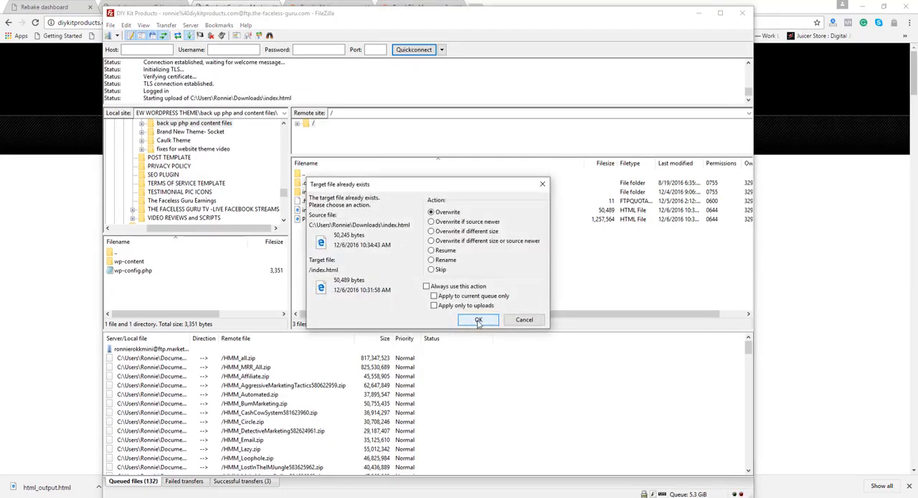
Minimise FileZilla and reload the diykitproducts.com home page to check whether the image below the headline is gone
left_click(699, 13)
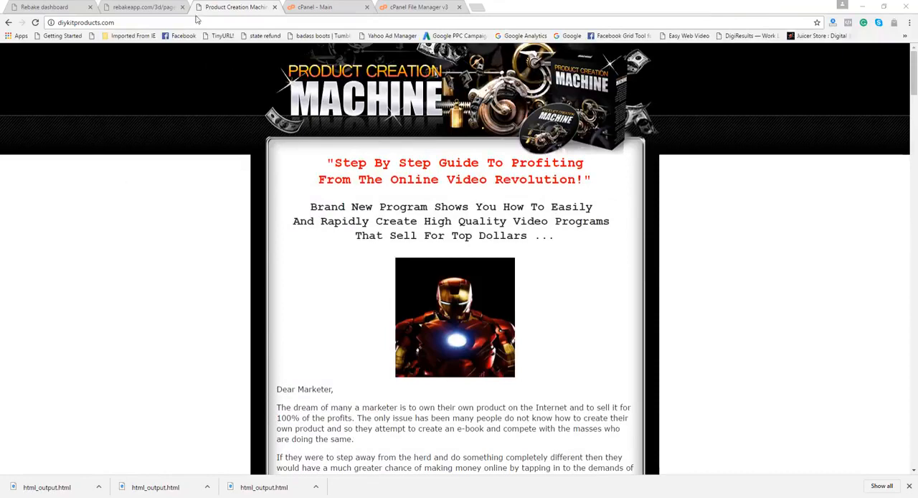
left_click(35, 22)
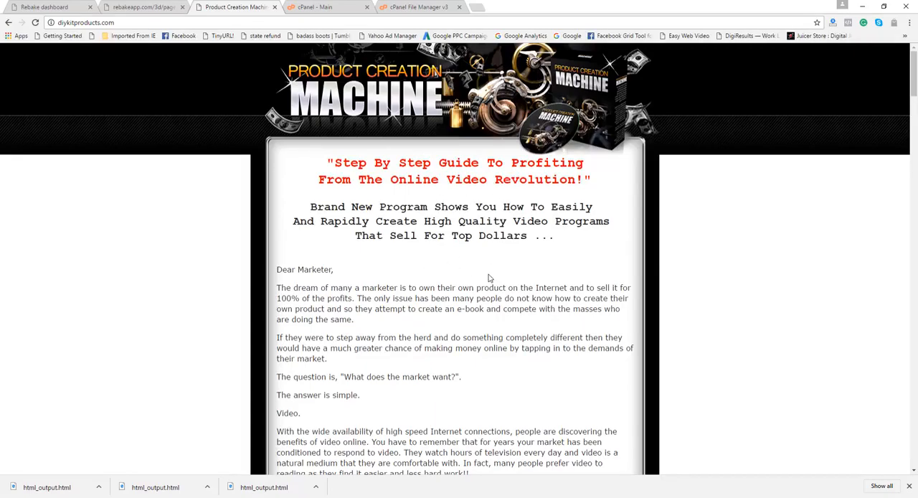
mouse_move(915, 78)
left_mouse_down()
mouse_move(914, 328)
mouse_move(913, 66)
left_mouse_up()
Go back to the Rebake dashboard and return from the project settings to the project list
left_click(141, 8)
left_click(64, 6)
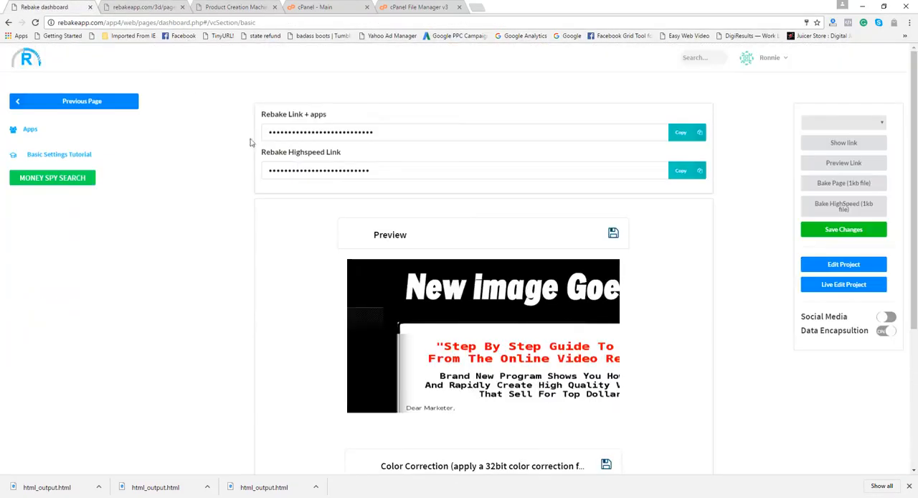
left_click(95, 104)
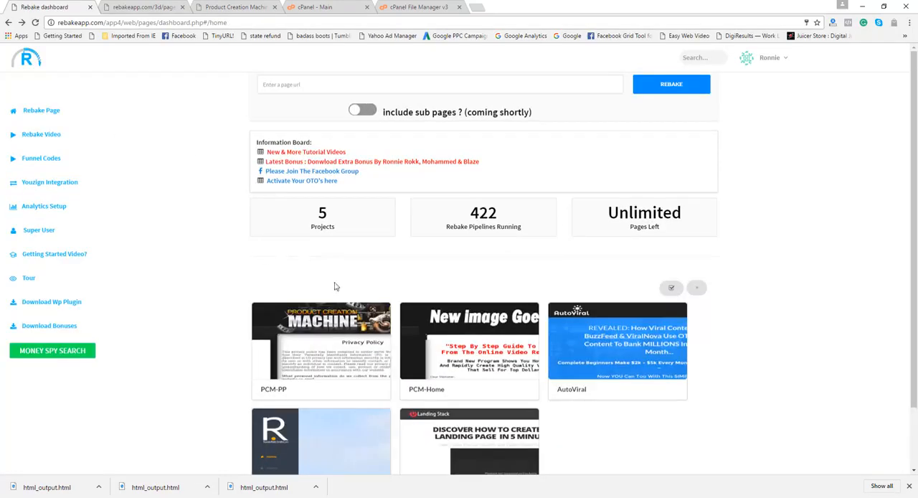
mouse_move(656, 368)
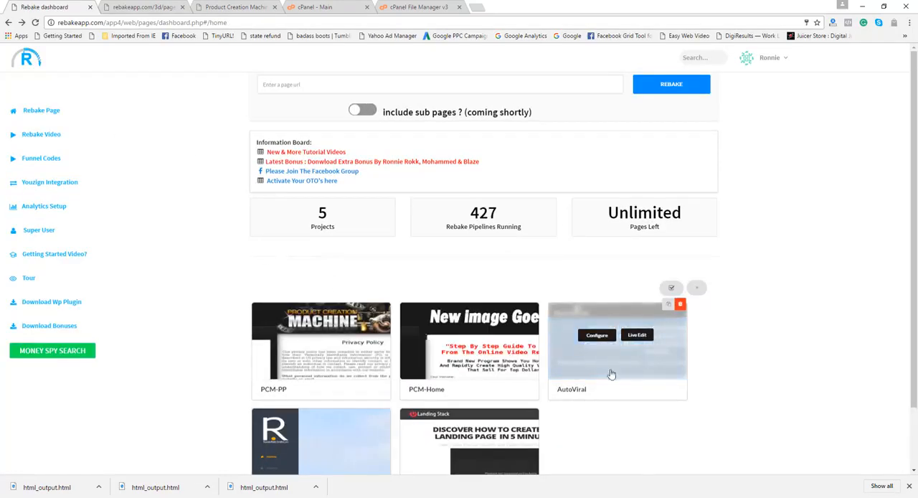